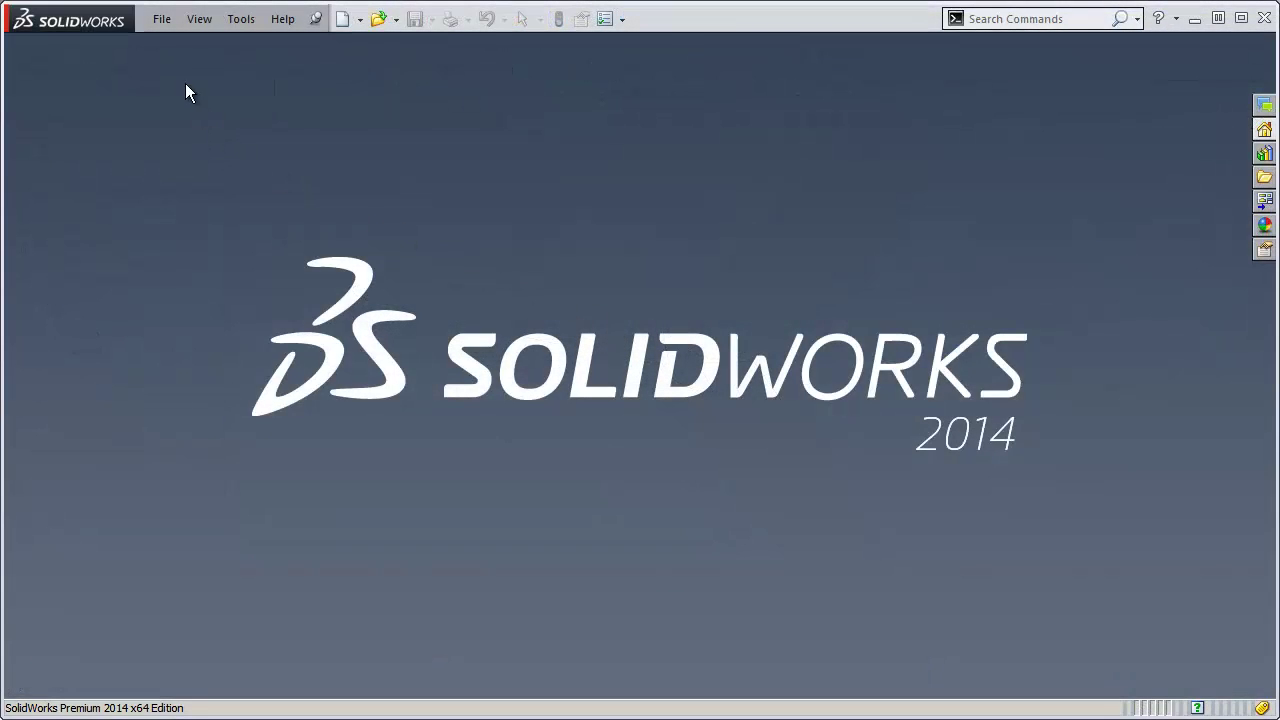
Create a new part document (Part3) and start a sketch, ready to pick a plane.
left_click(160, 22)
left_click(190, 47)
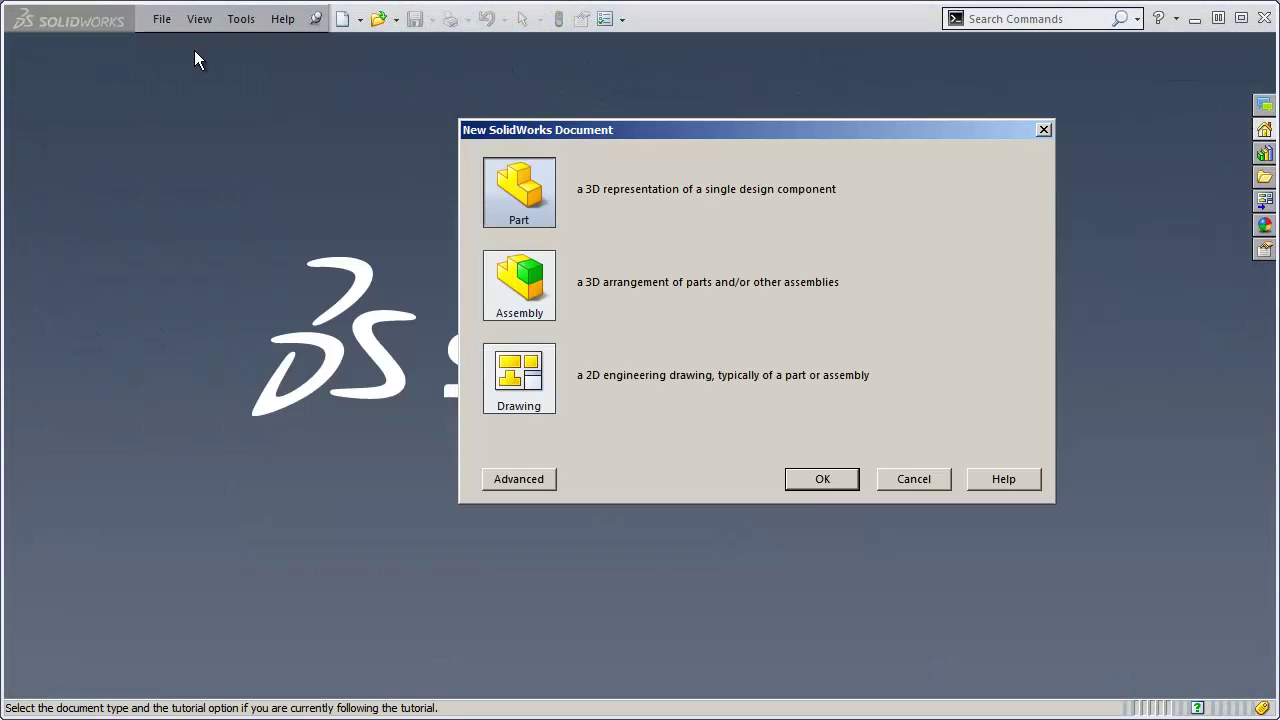
left_click(818, 481)
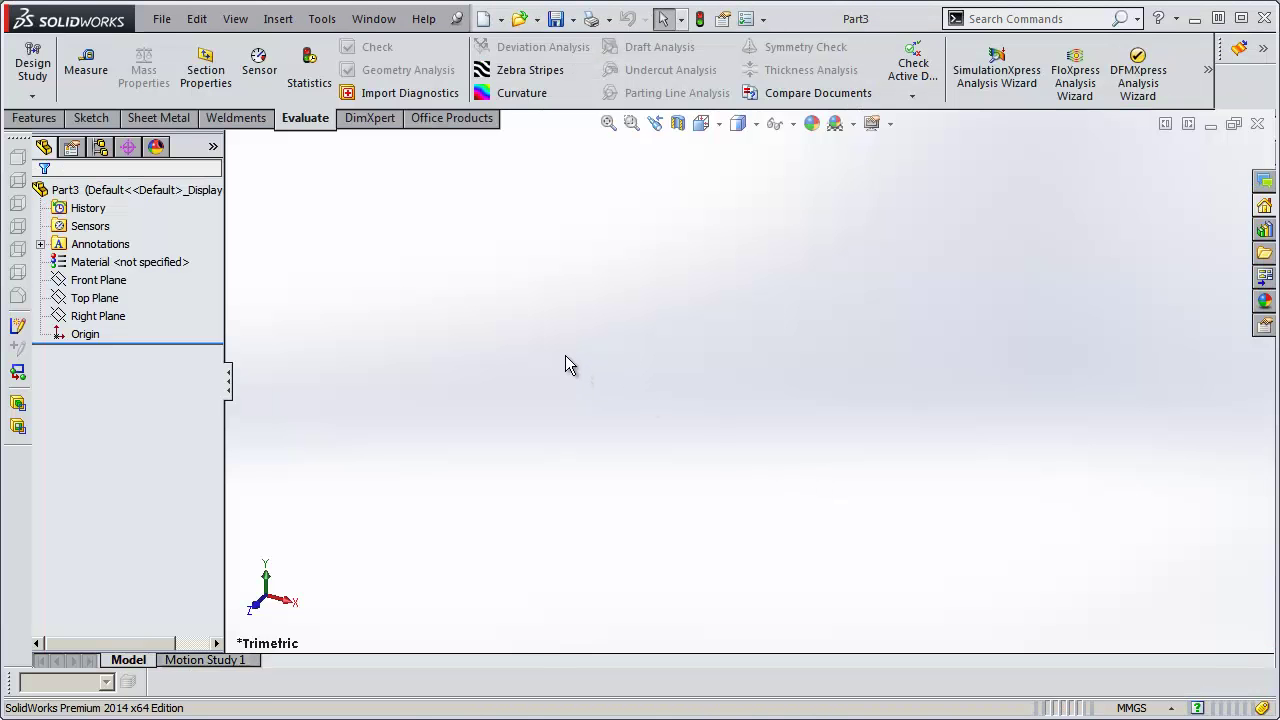
left_click(88, 120)
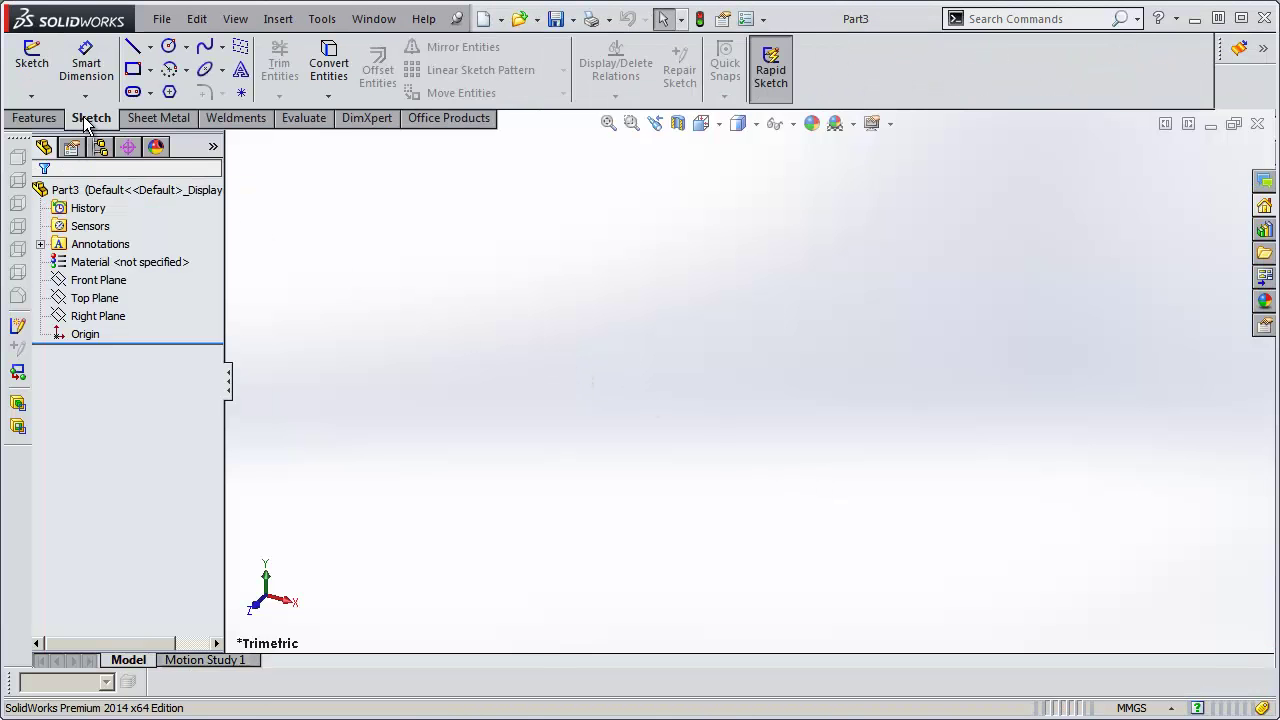
left_click(36, 76)
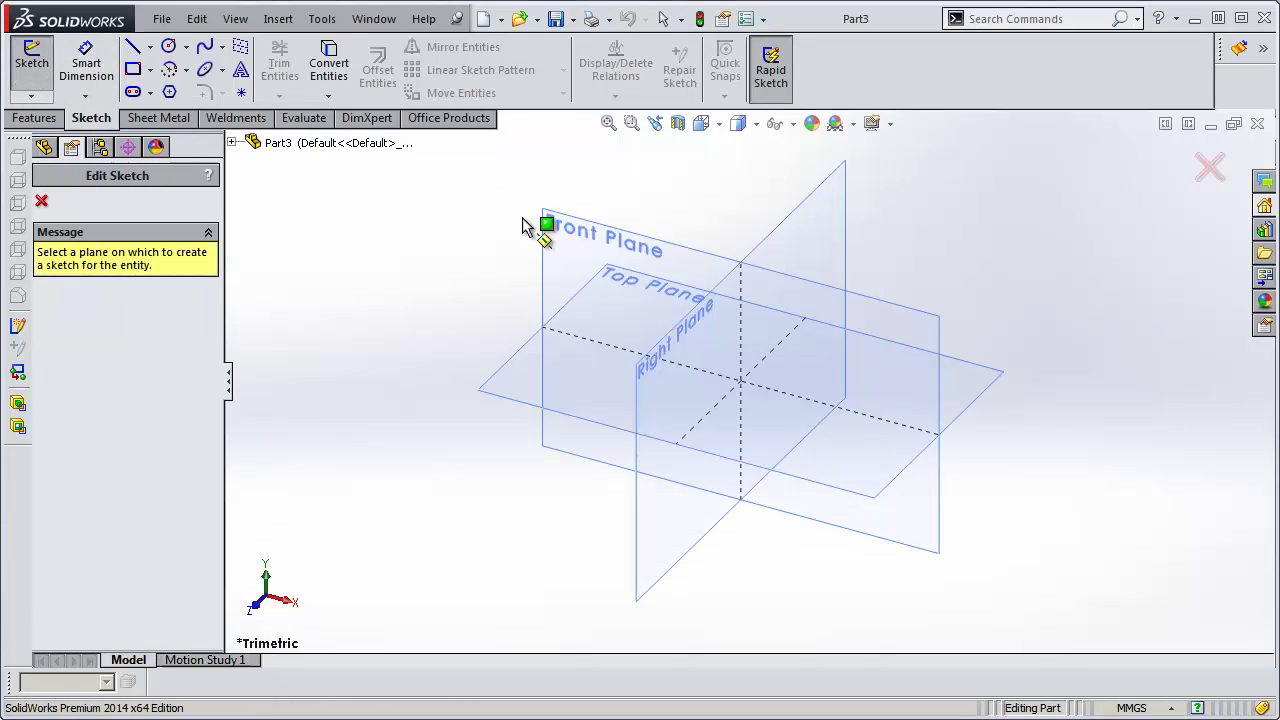
Draw an origin-centred ellipse on the Right Plane with radii 76.03 and 34.37.
left_click(835, 215)
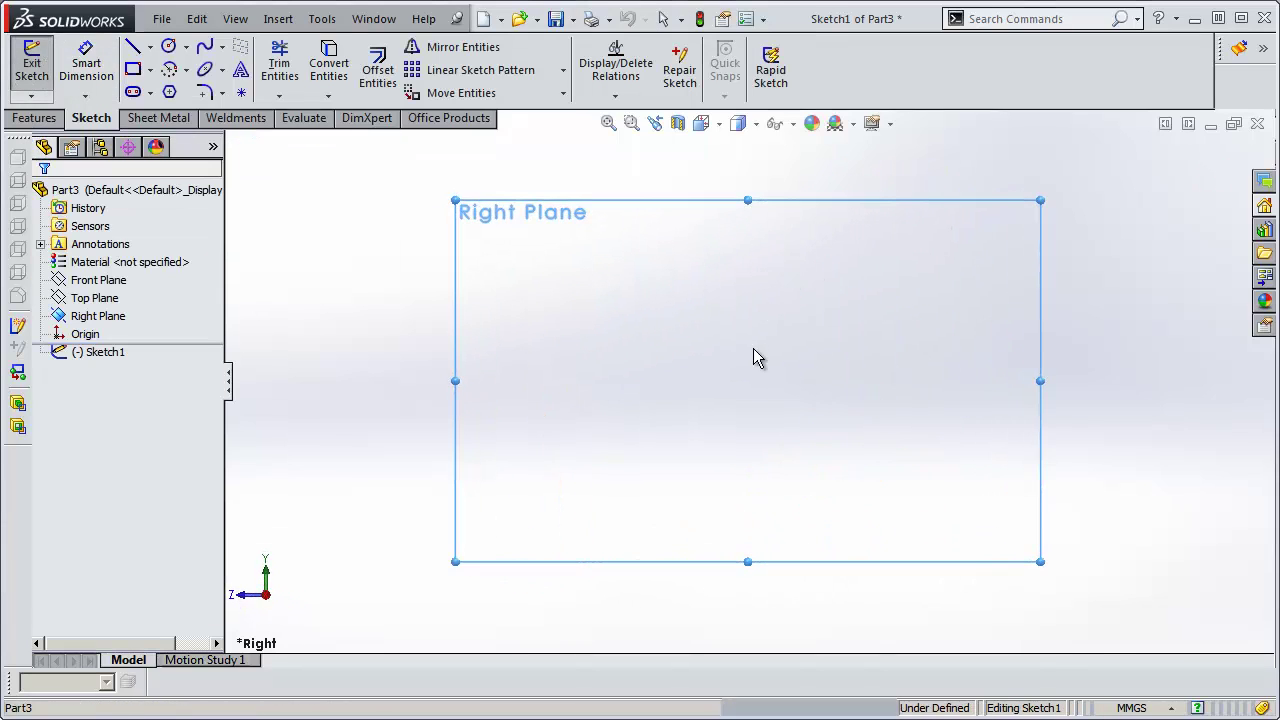
left_click(212, 73)
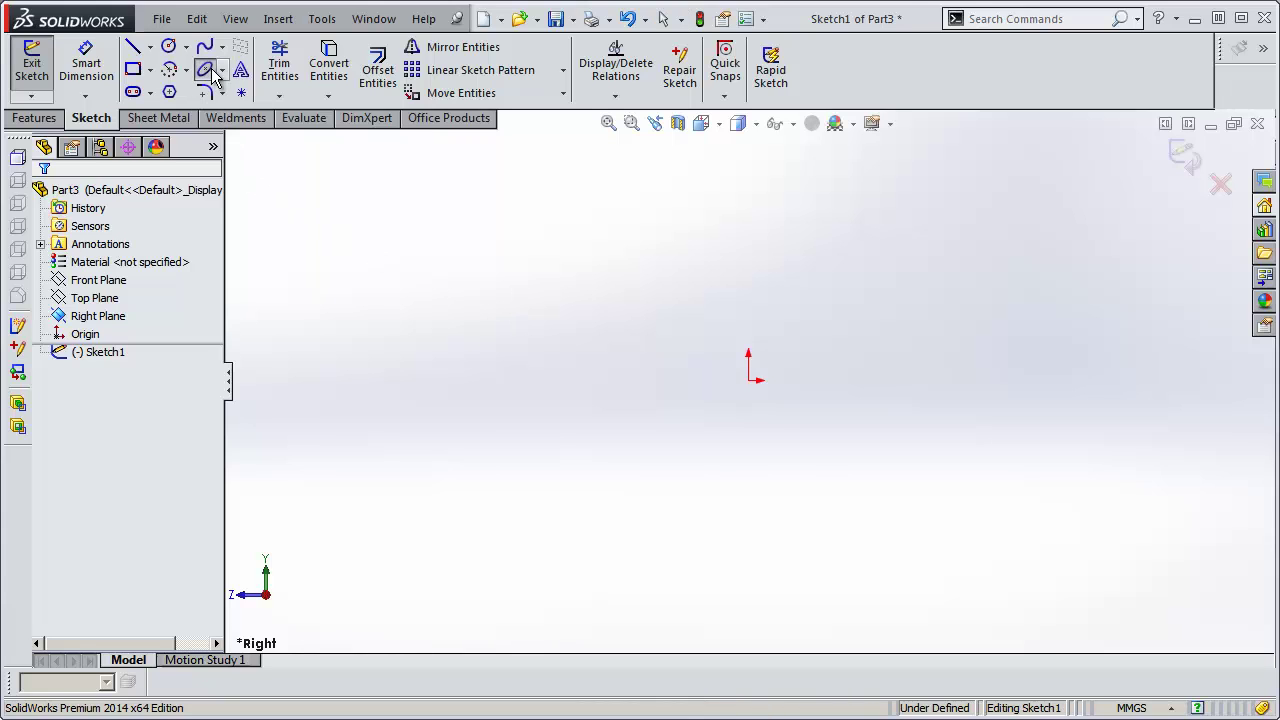
left_click(748, 380)
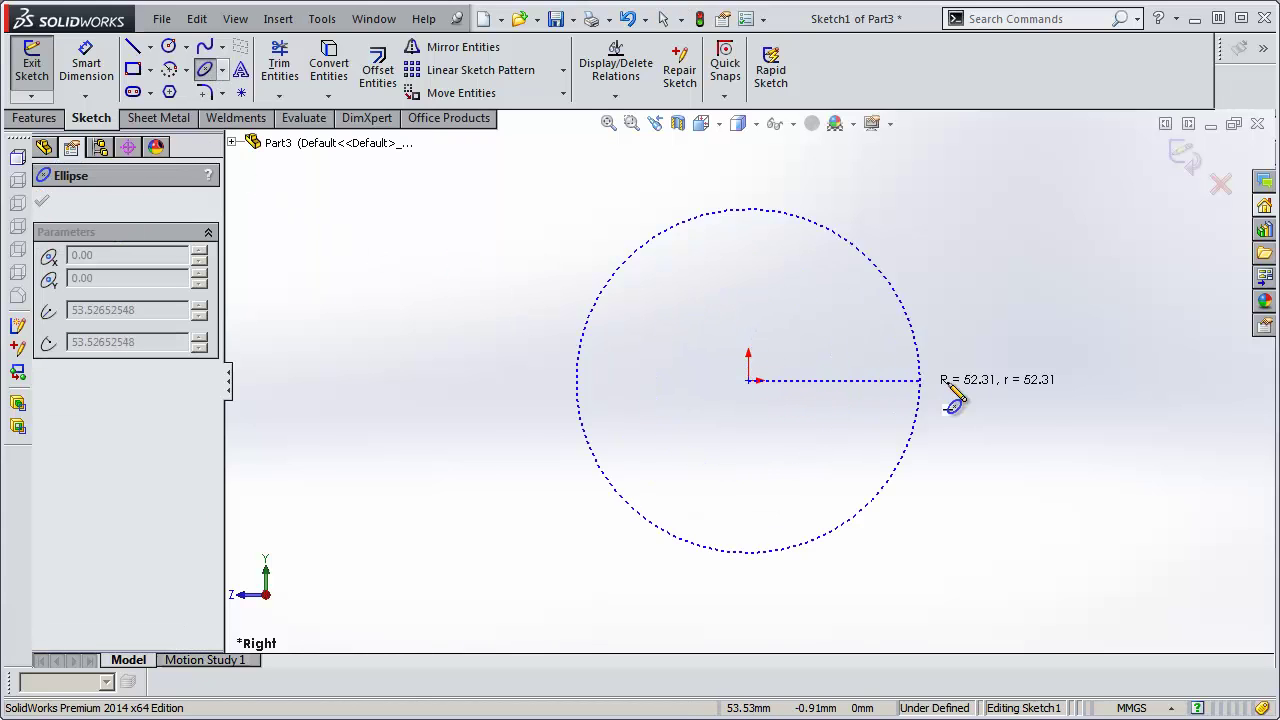
left_click(997, 380)
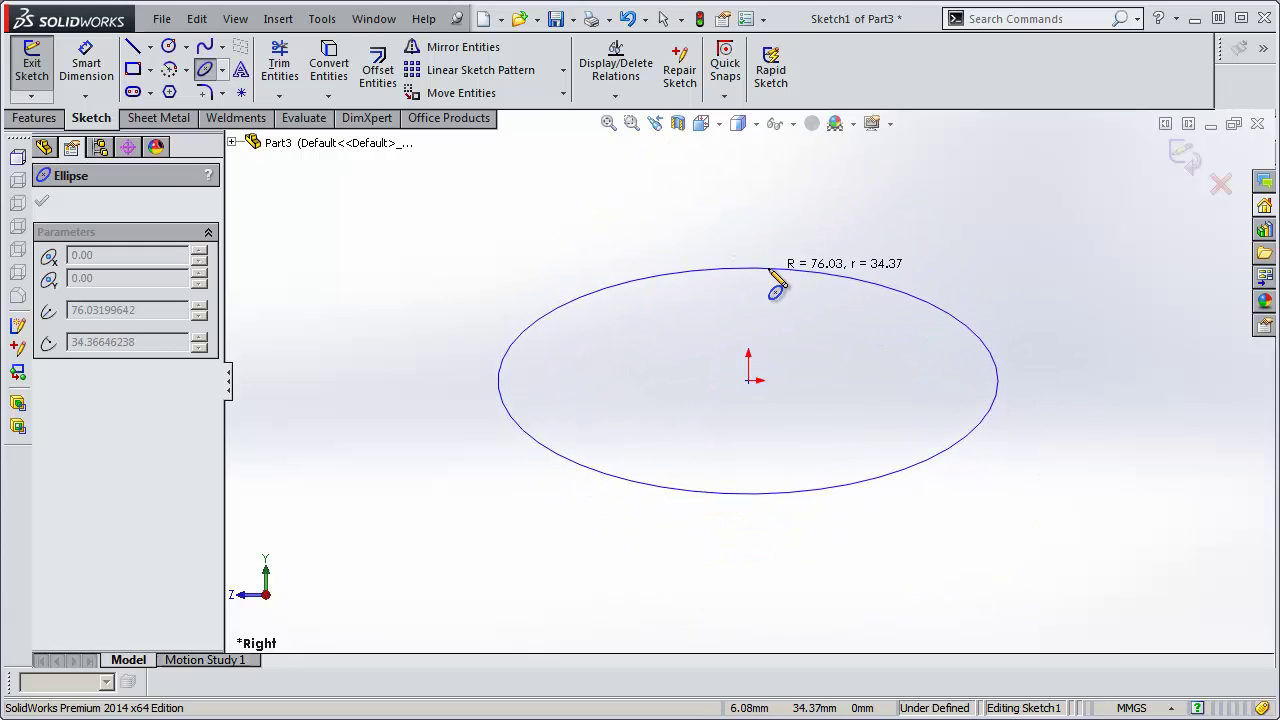
left_click(771, 271)
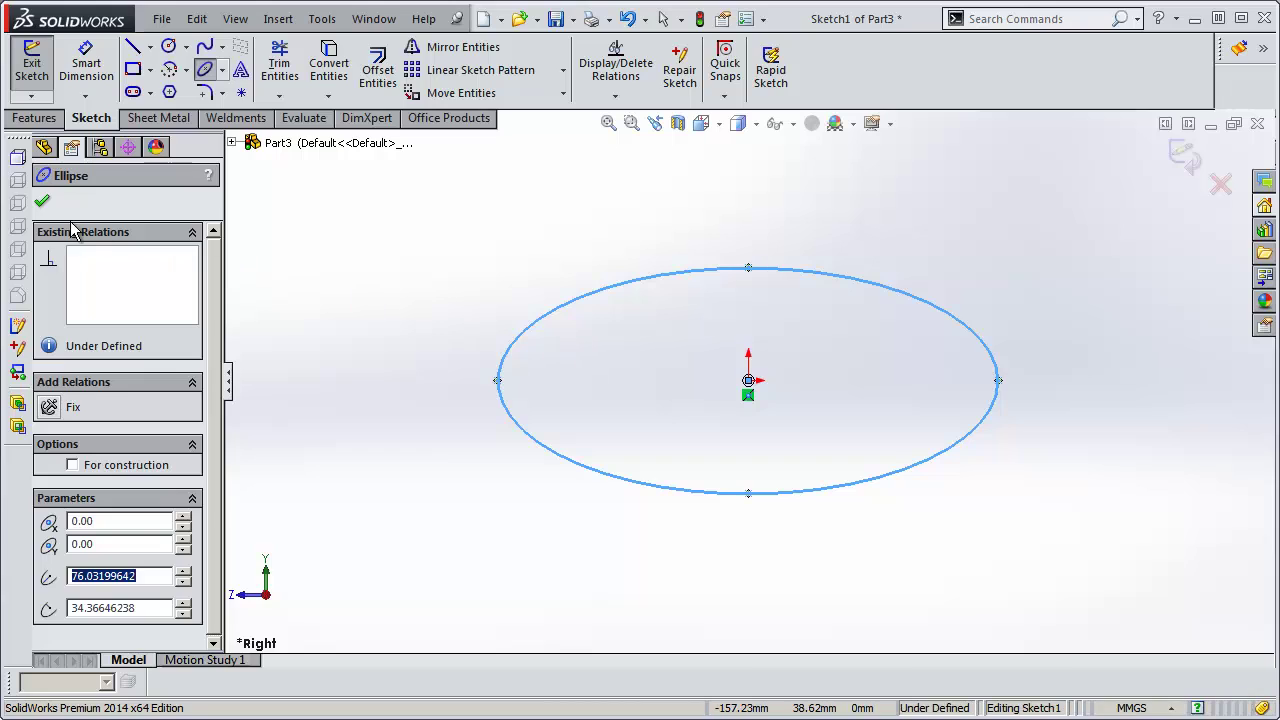
left_click(43, 203)
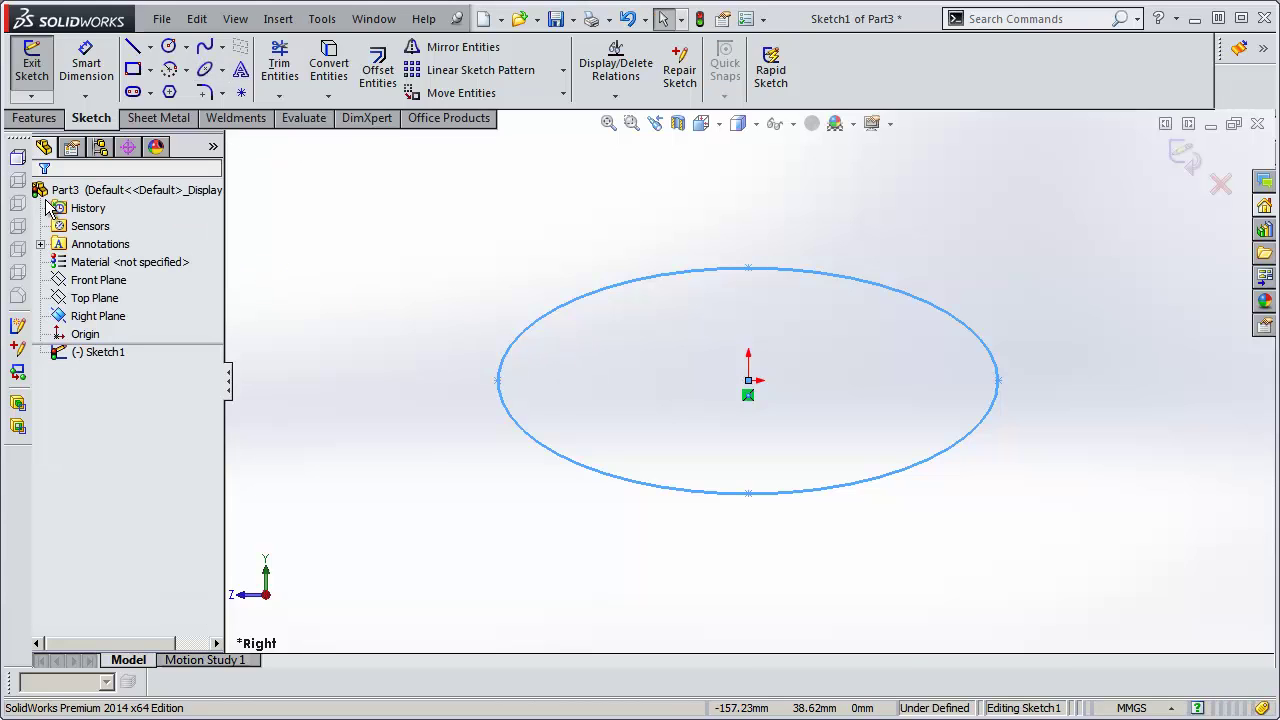
Make the ellipse's two endpoints and centre Horizontal, then exit Sketch1.
left_click(999, 381)
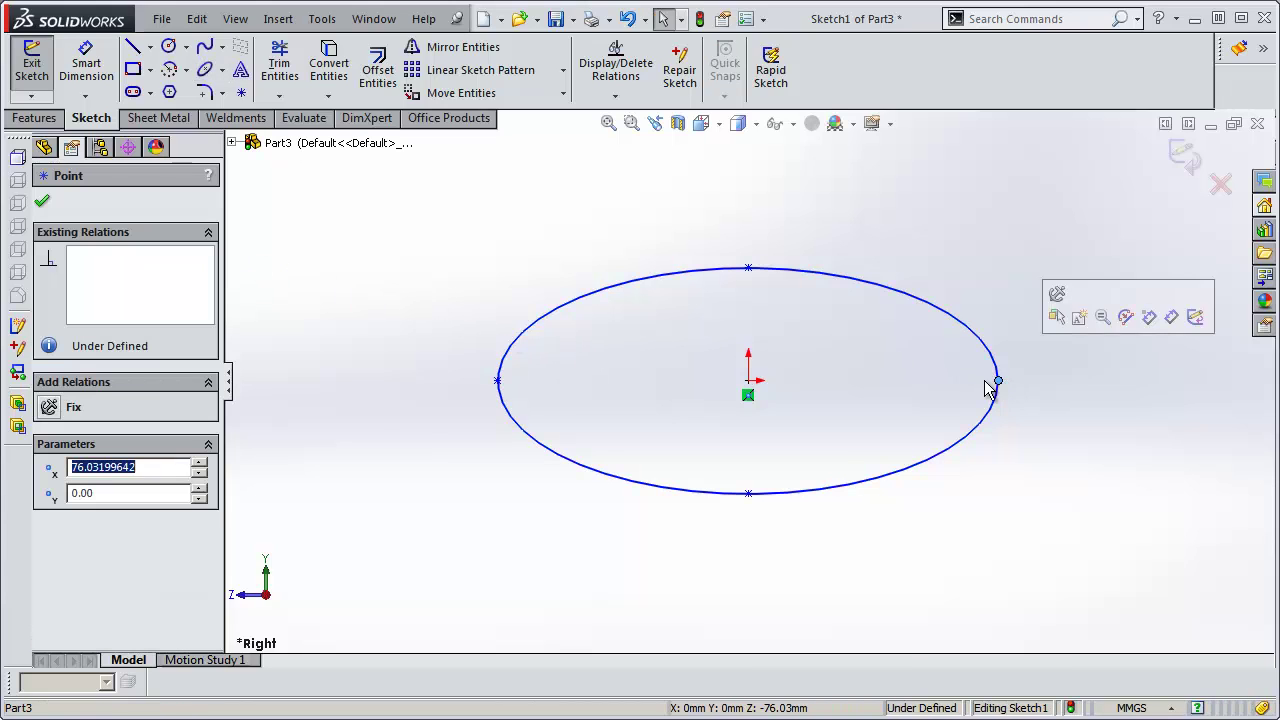
left_click(749, 382, "ctrl")
left_click(497, 381, "ctrl")
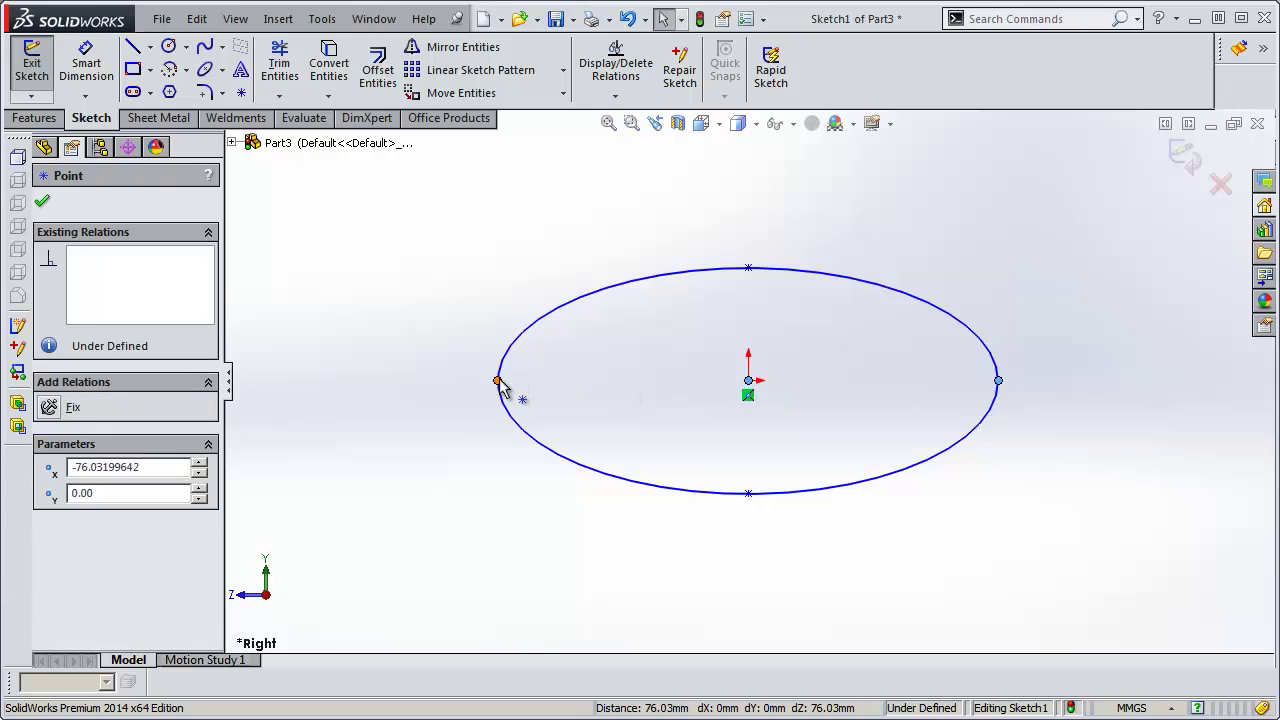
left_click(55, 530)
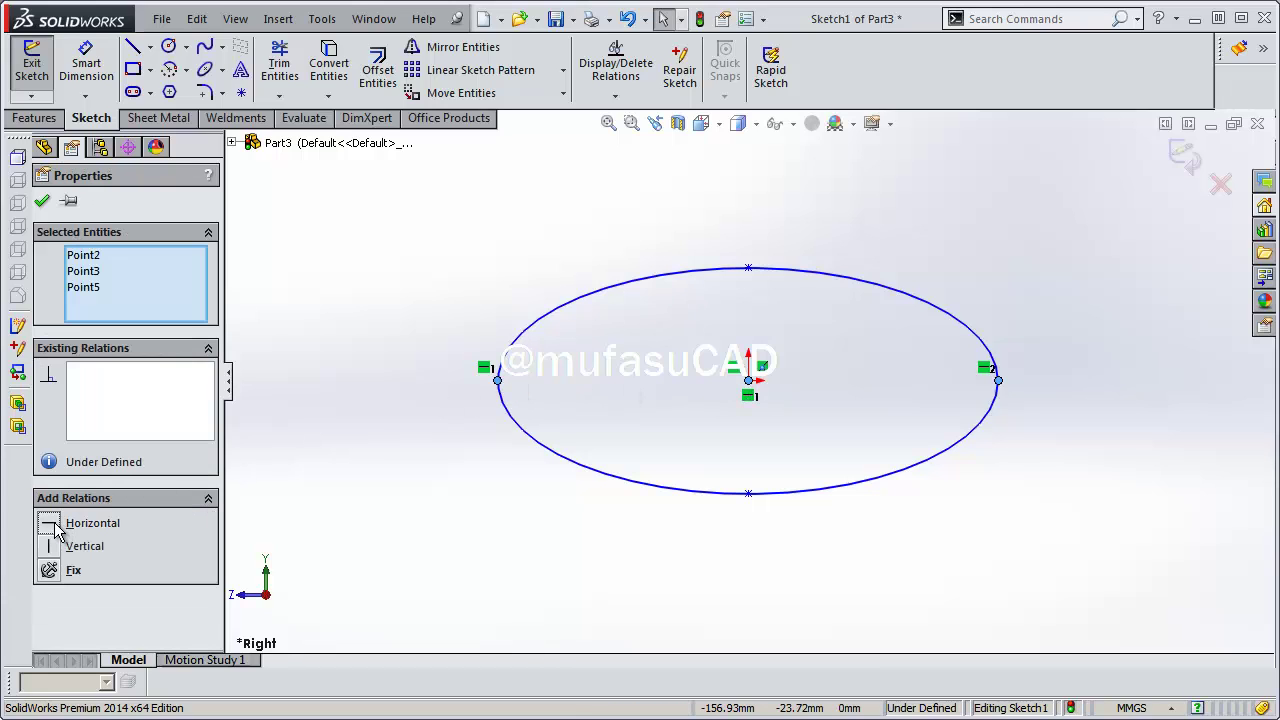
left_click(1172, 147)
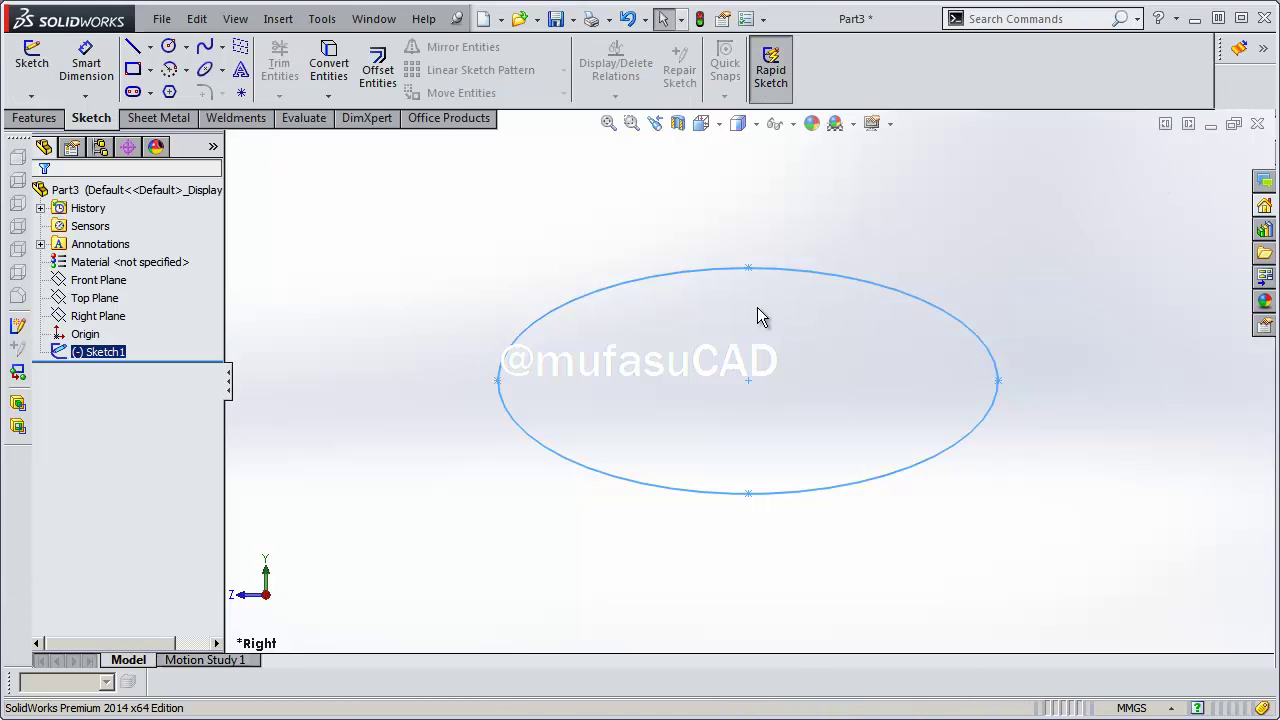
Start a new reference plane using the Right Plane as its first reference.
left_click(44, 122)
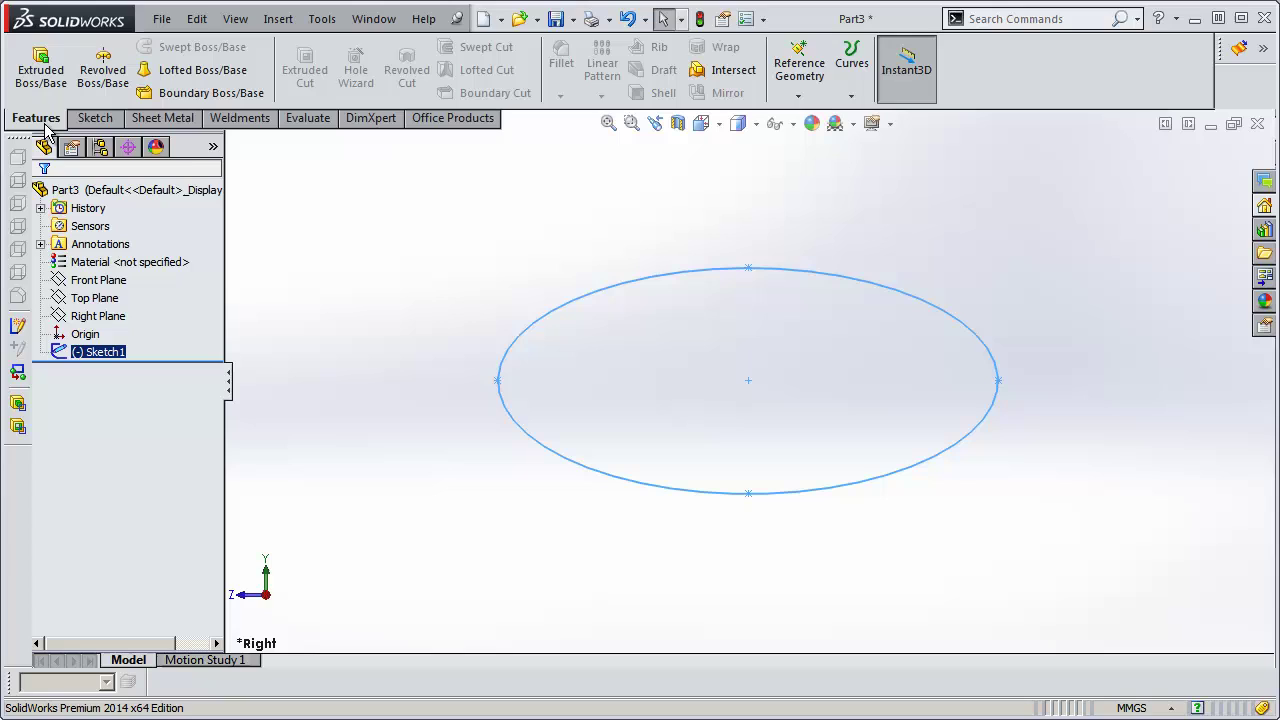
left_click(798, 96)
left_click(820, 117)
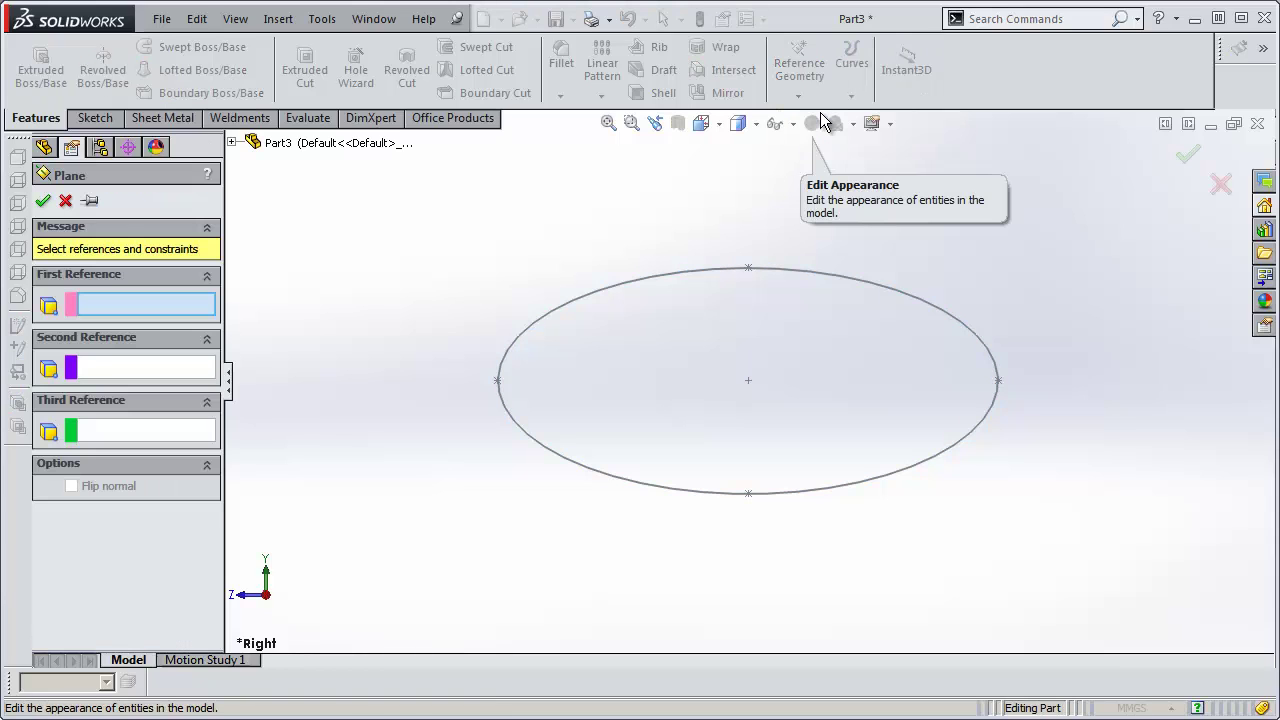
left_click(234, 143)
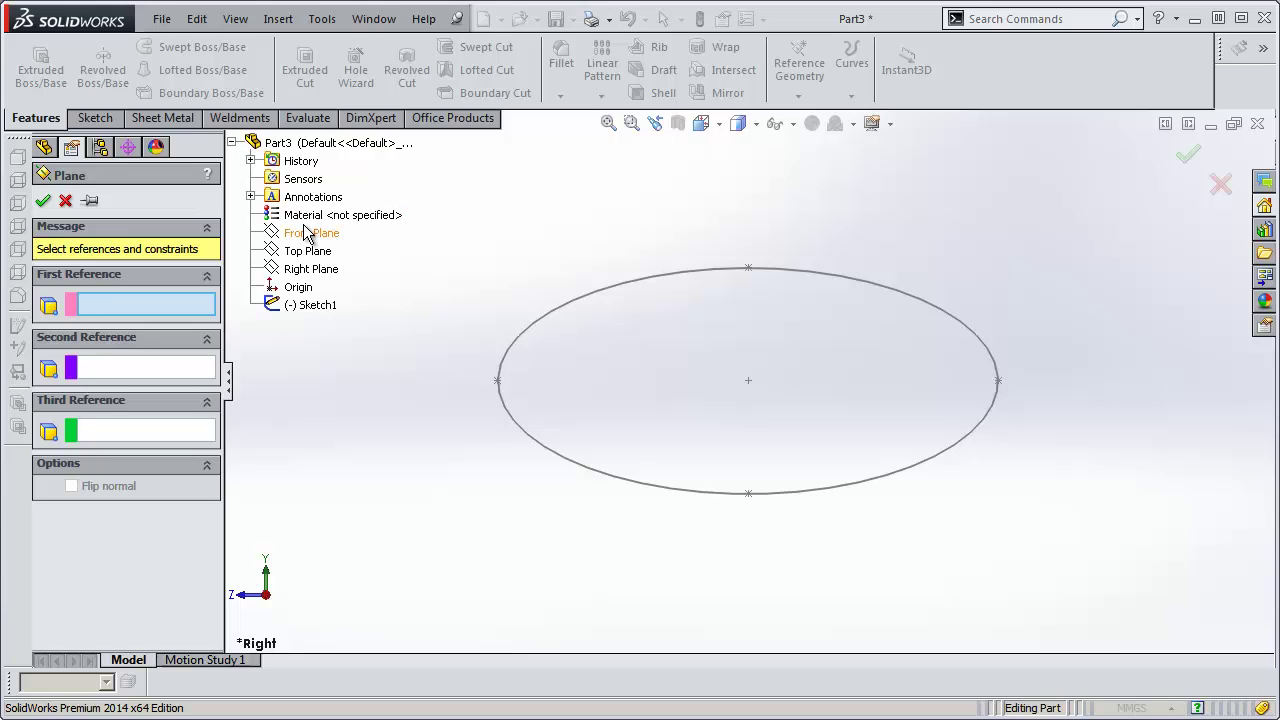
left_click(320, 269)
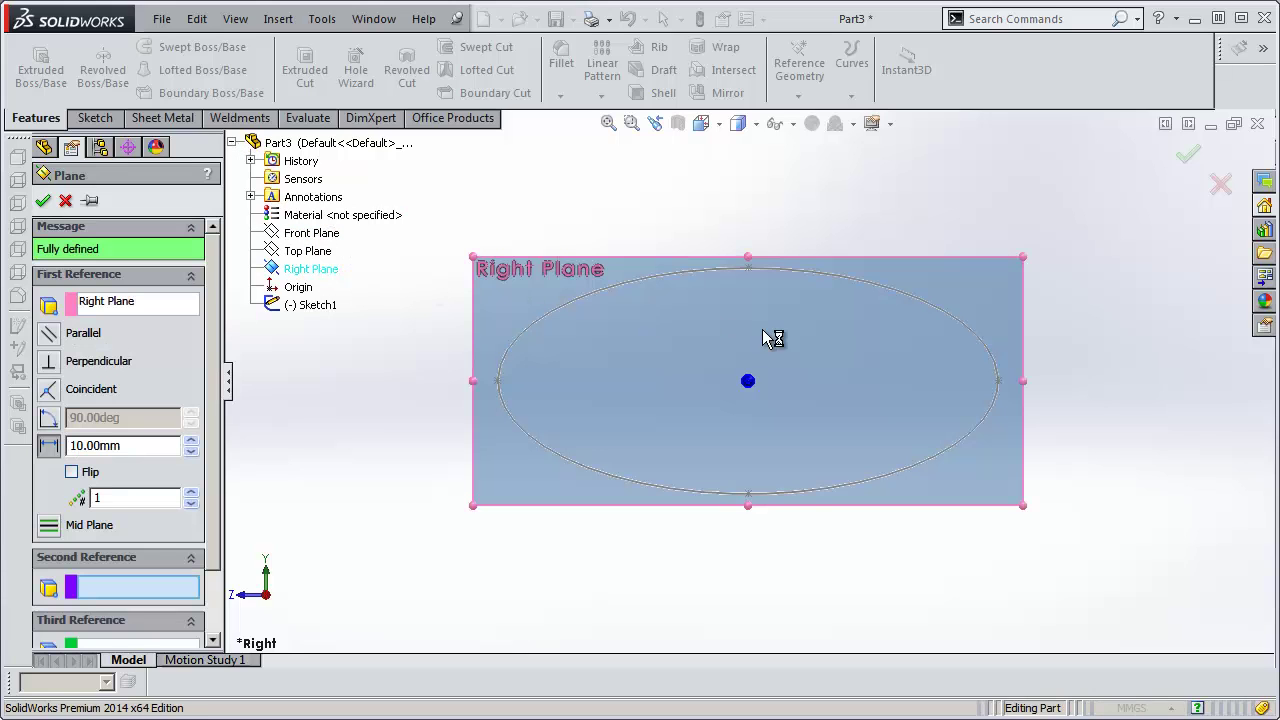
scroll(765, 390, "up", 2)
scroll(760, 400, "up", 2)
scroll(760, 403, "up", 2)
scroll(763, 408, "up", 2)
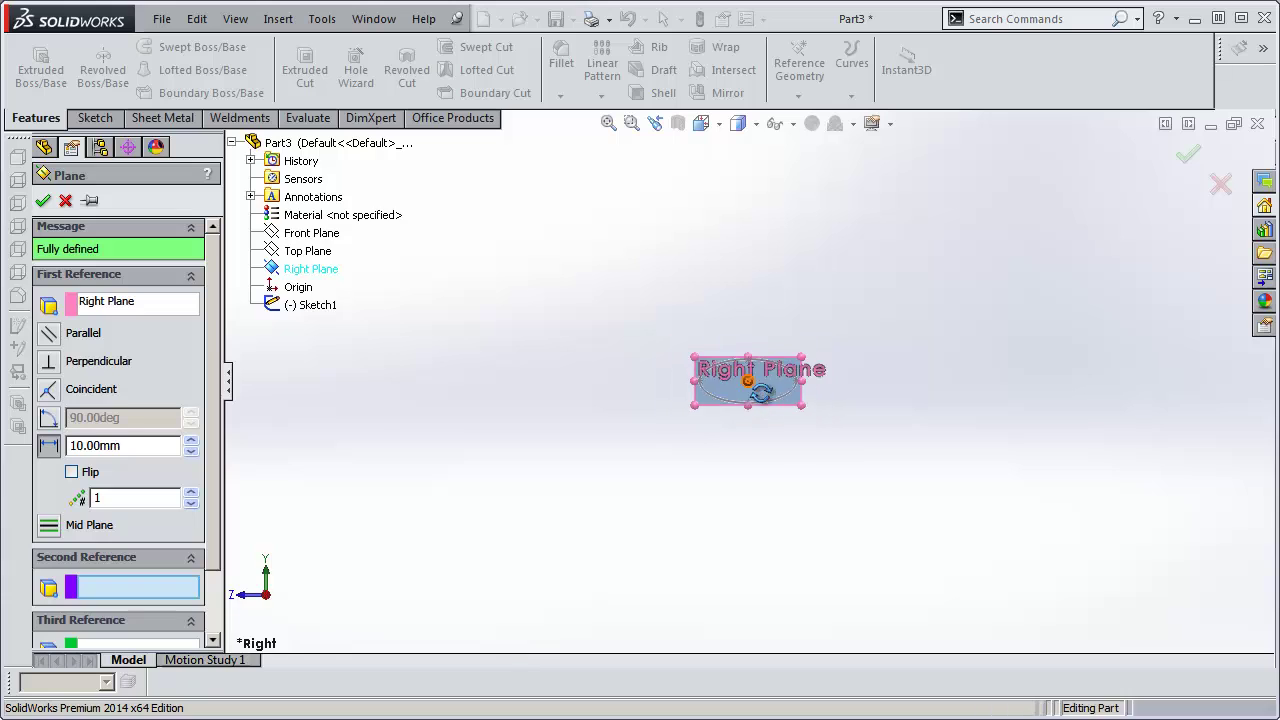
mouse_move(766, 394)
middle_mouse_down()
mouse_move(820, 500)
mouse_move(833, 482)
mouse_move(760, 429)
mouse_move(683, 426)
mouse_move(701, 466)
mouse_move(723, 455)
middle_mouse_up()
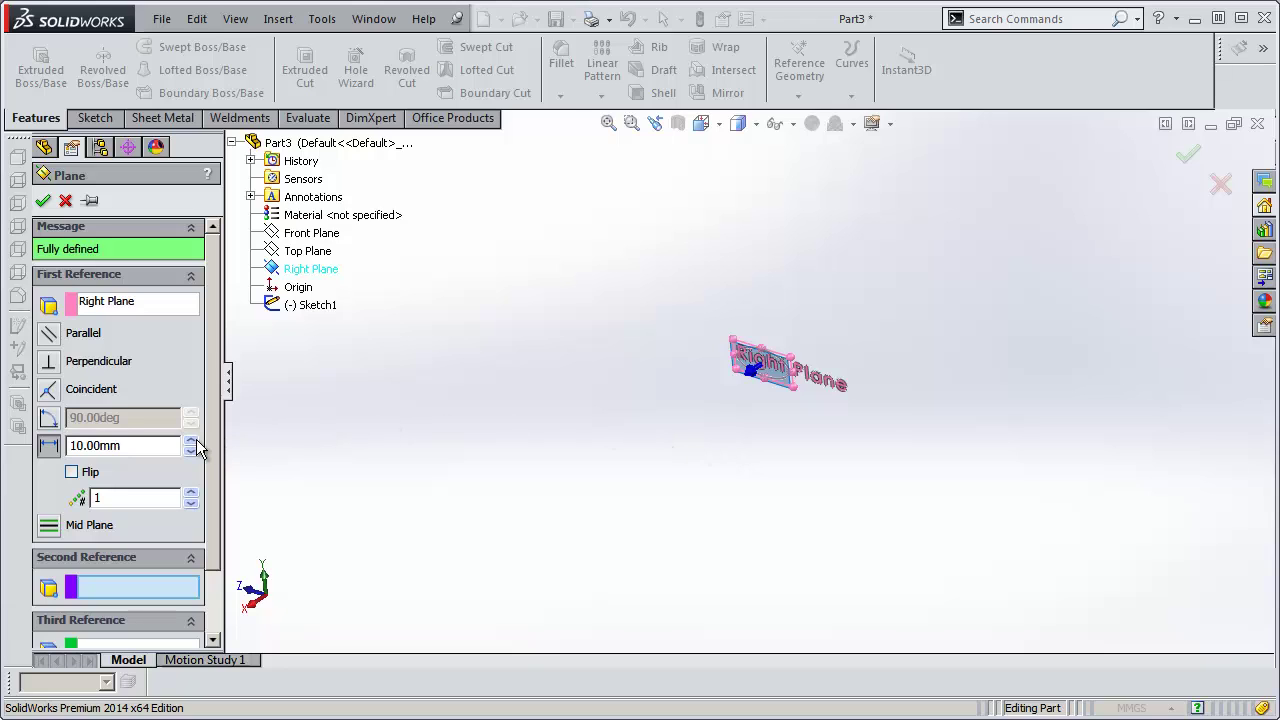
Set the plane's offset distance to 800 mm and accept Plane1.
left_click_drag(196, 441, 214, 437)
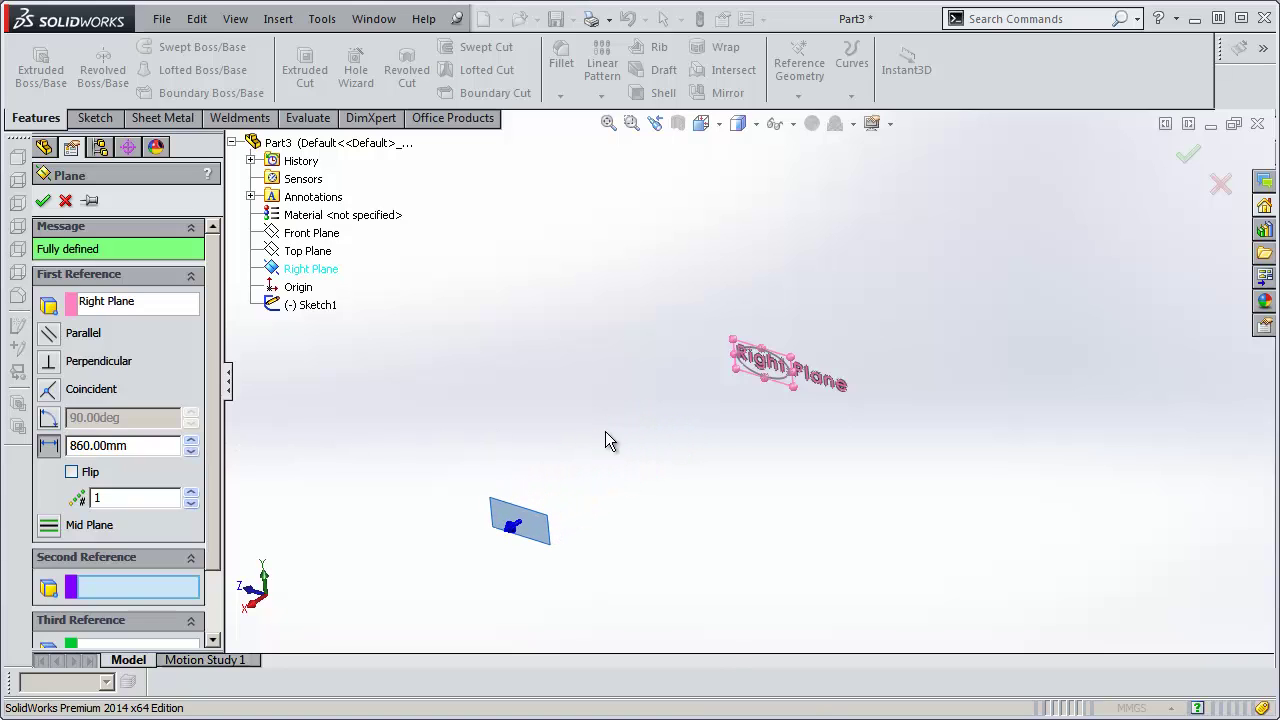
mouse_move(606, 440)
middle_mouse_down()
mouse_move(680, 500)
mouse_move(663, 451)
mouse_move(664, 473)
middle_mouse_up()
left_click(197, 450)
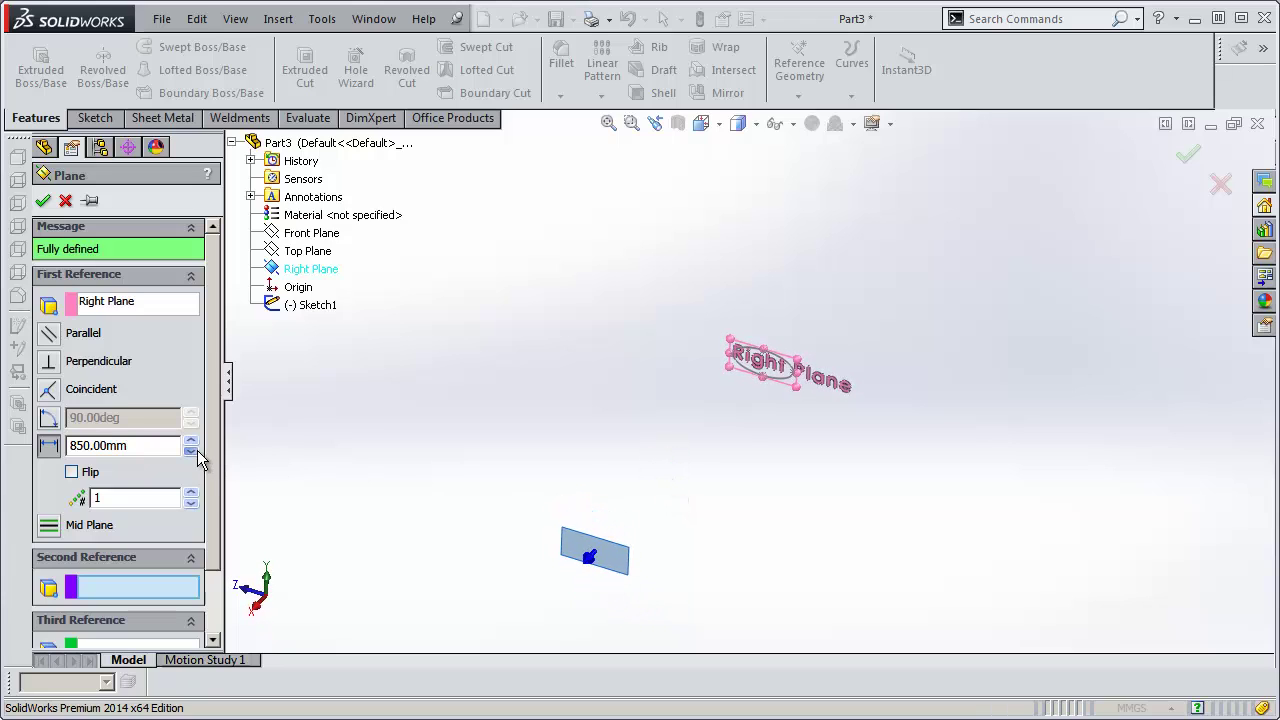
left_click(197, 450)
left_click(197, 450)
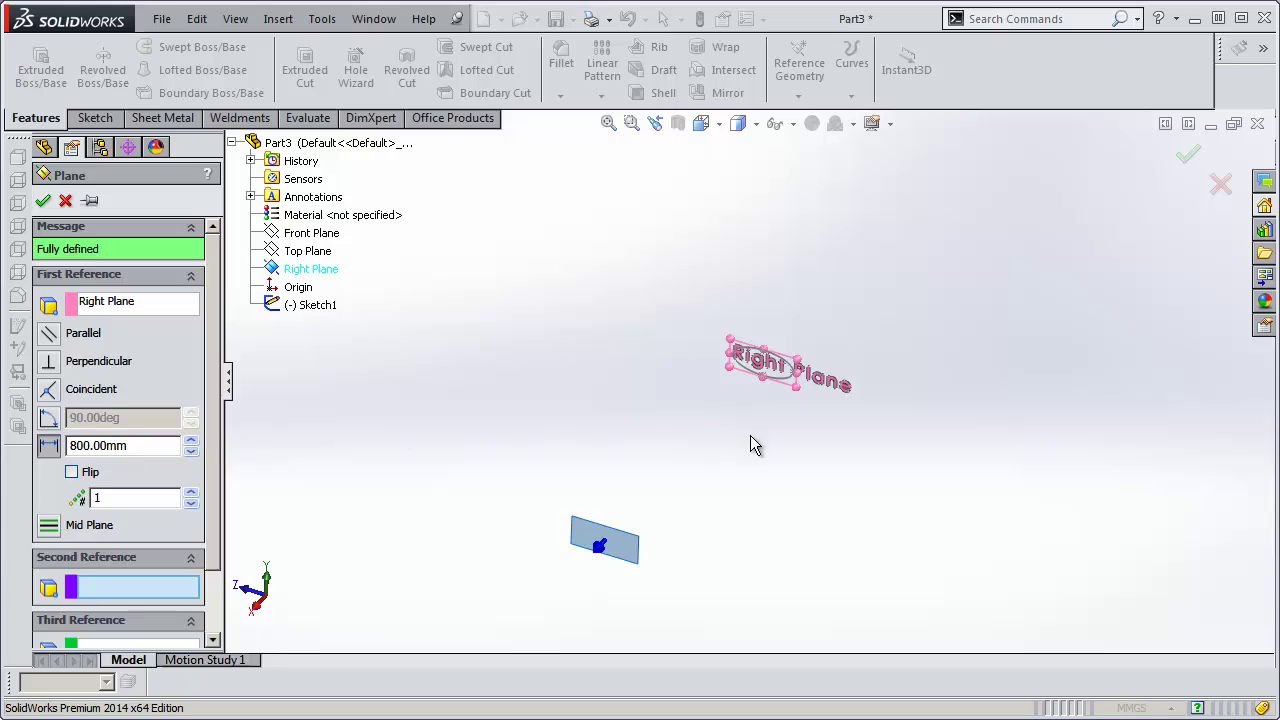
mouse_move(750, 435)
middle_mouse_down()
mouse_move(737, 414)
mouse_move(746, 437)
middle_mouse_up()
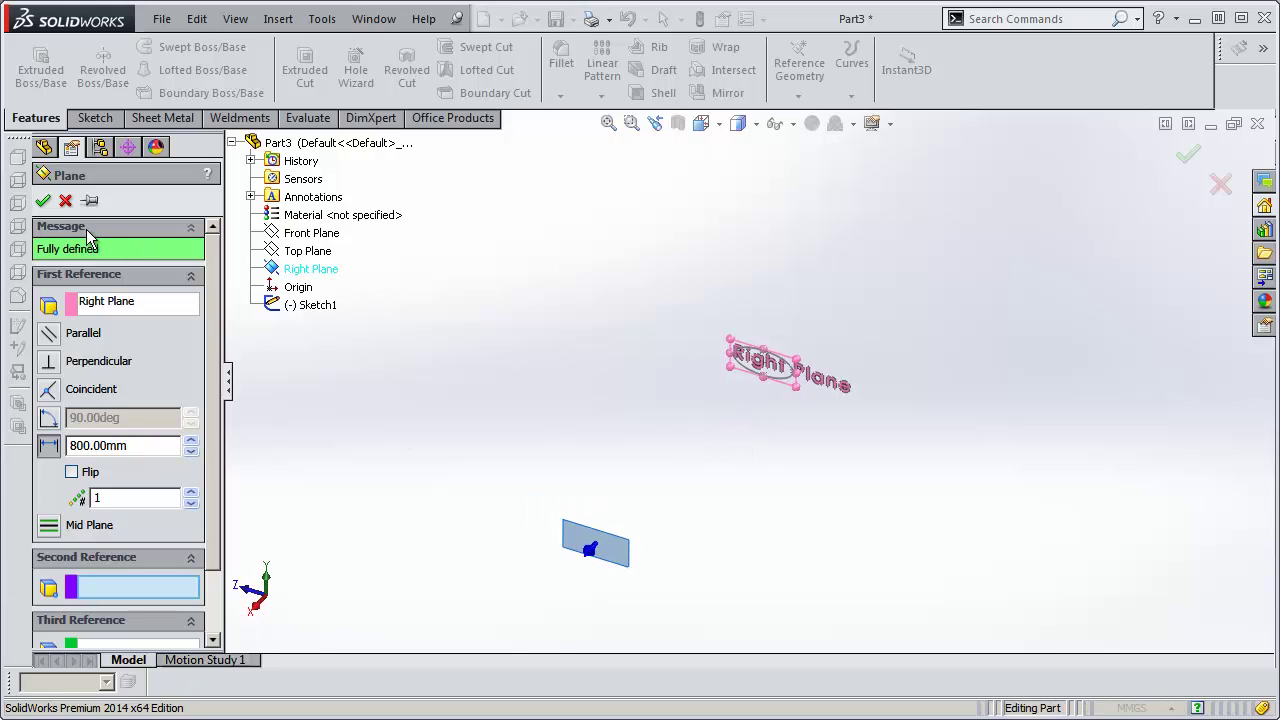
left_click(45, 202)
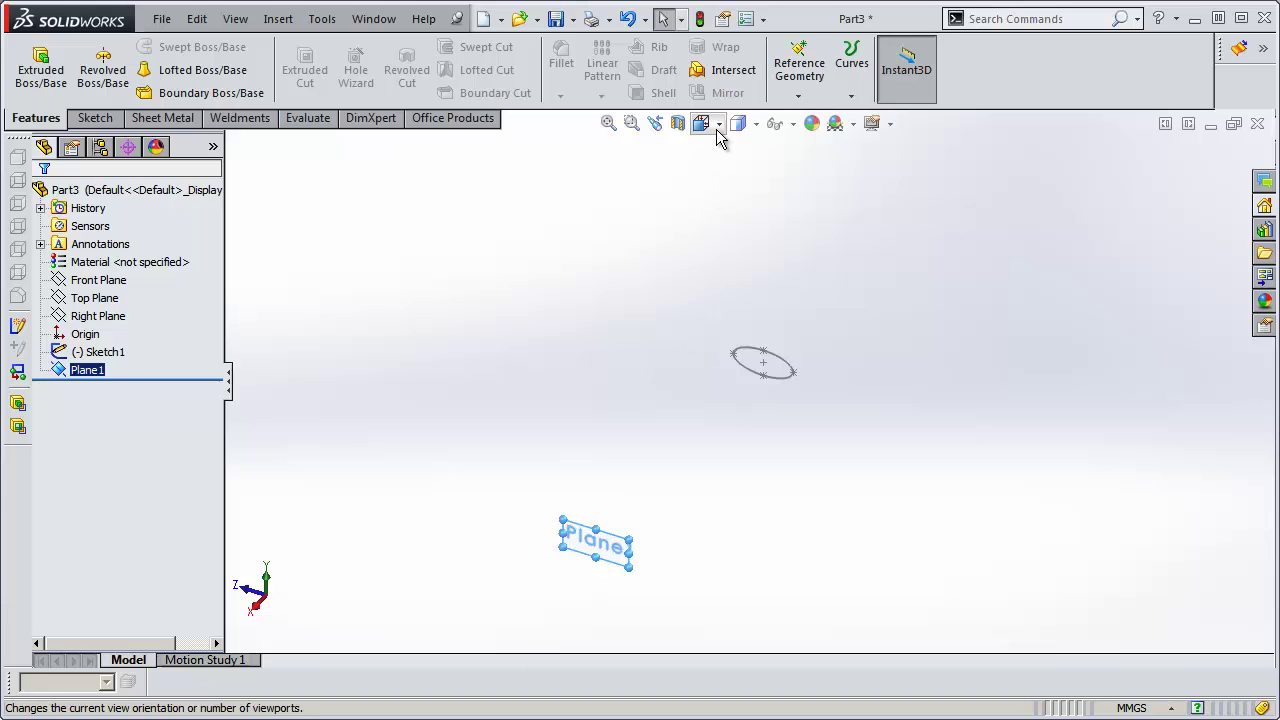
Create Point1 on Plane1 by projecting the ellipse's centre point onto it.
key("Right")
left_click(717, 128)
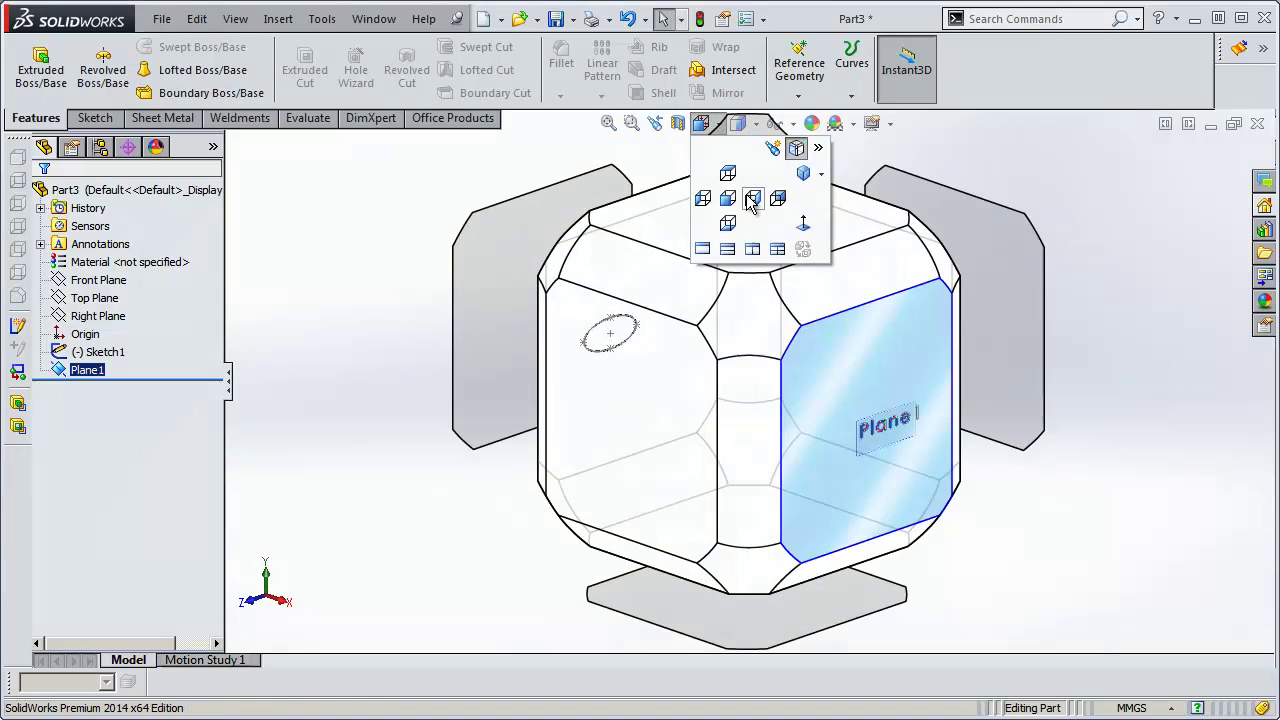
left_click(750, 198)
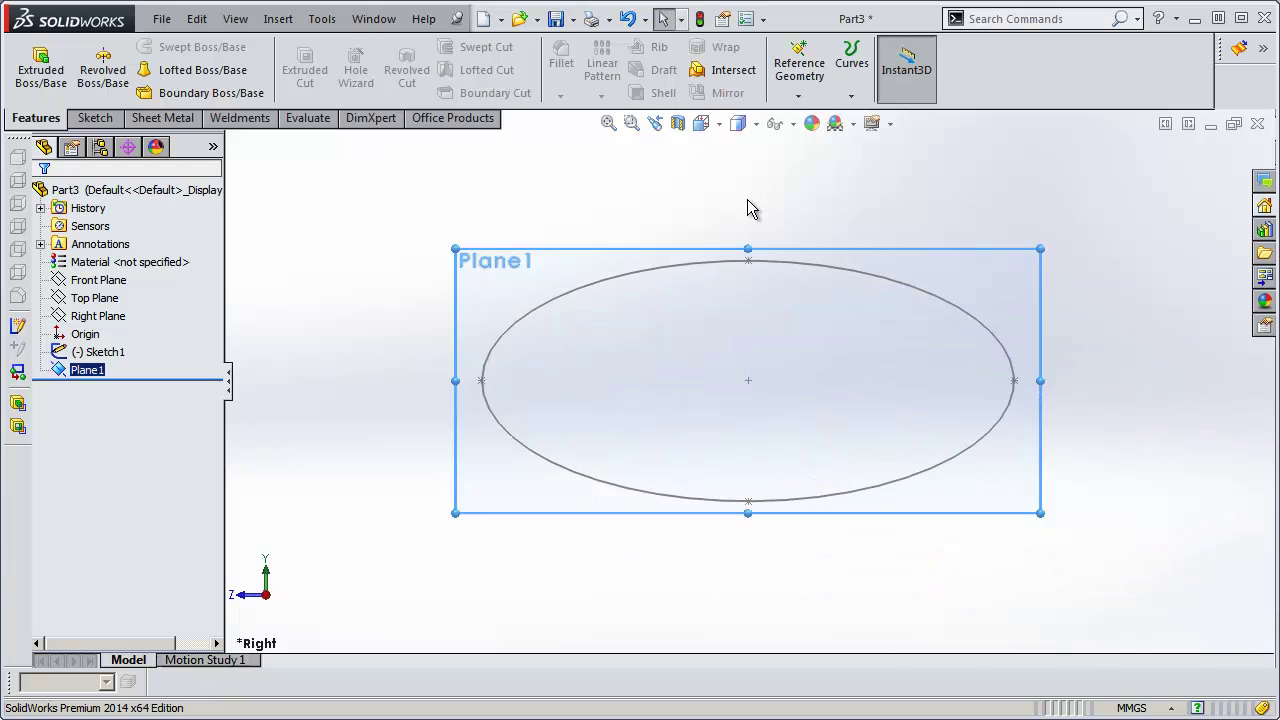
left_click(100, 352, "ctrl")
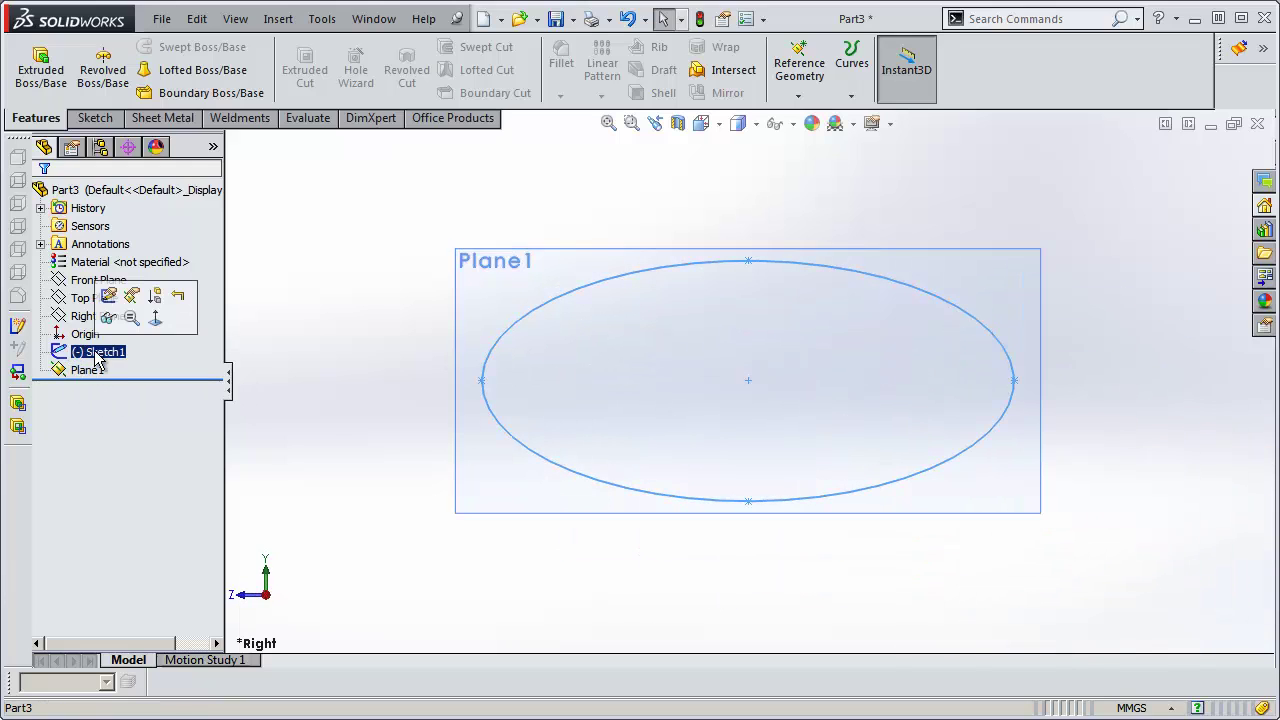
left_click(90, 371)
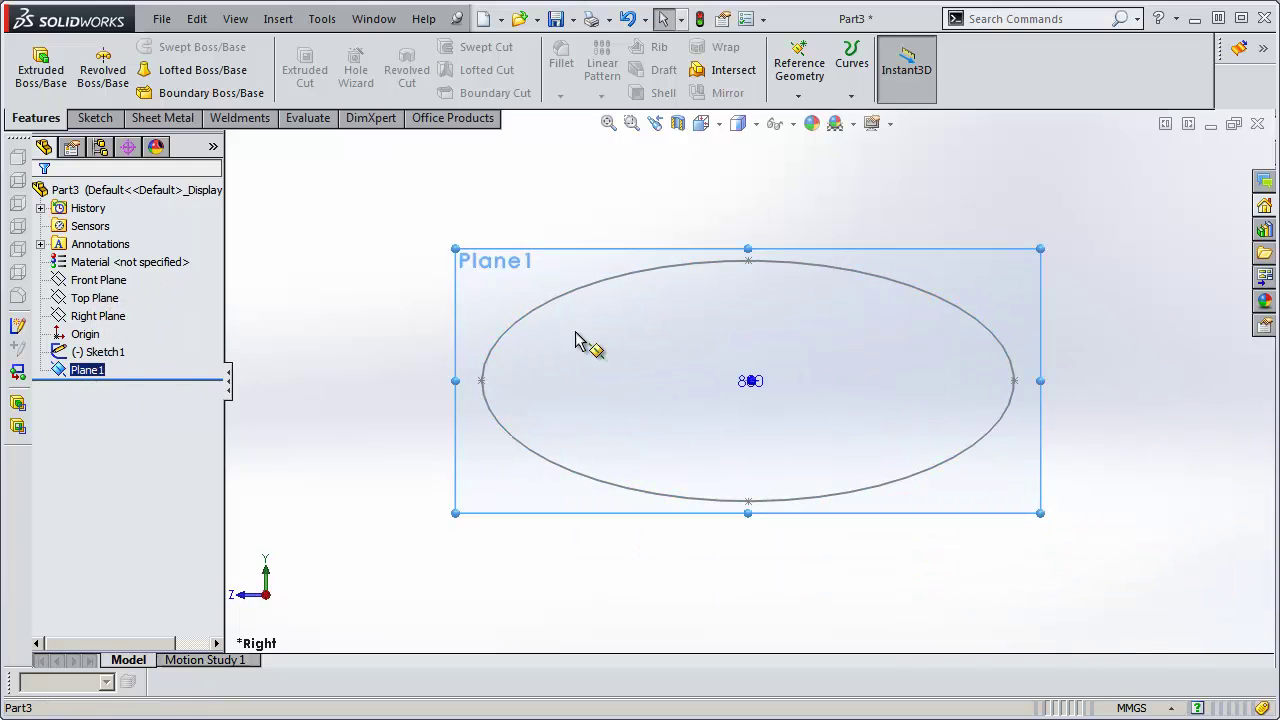
left_click(799, 96)
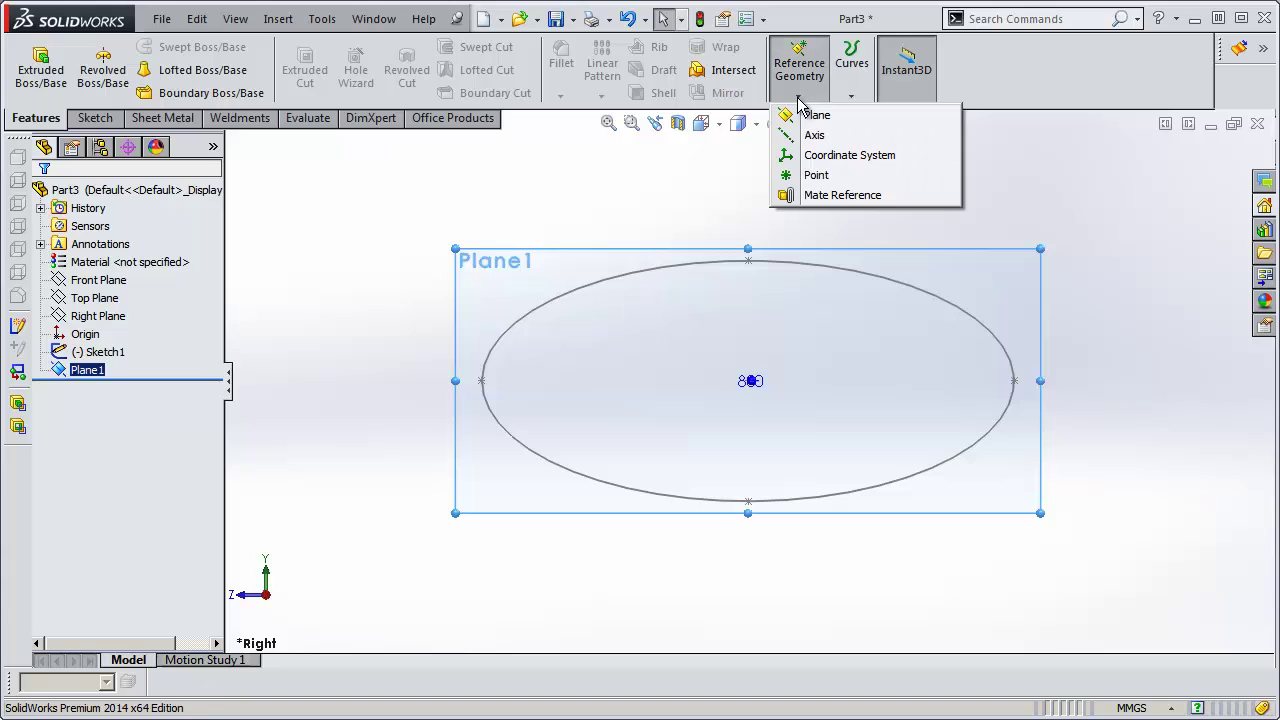
left_click(816, 176)
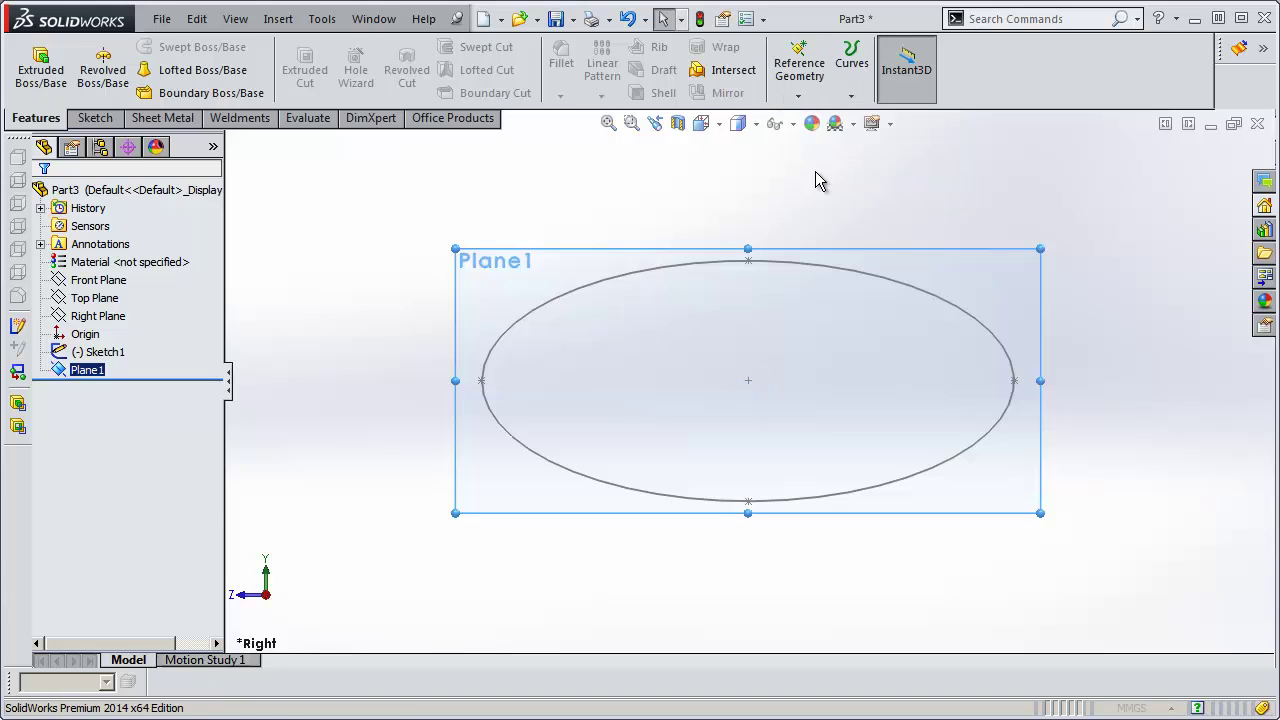
left_click(749, 381)
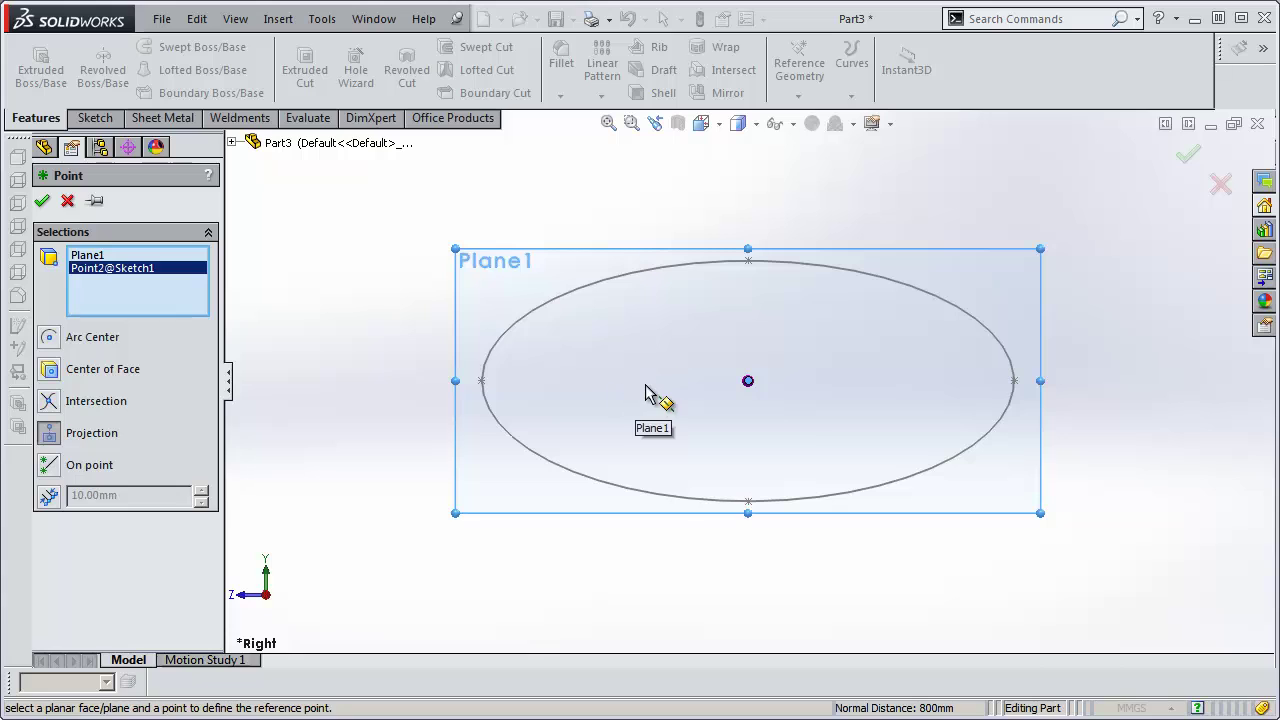
left_click(42, 202)
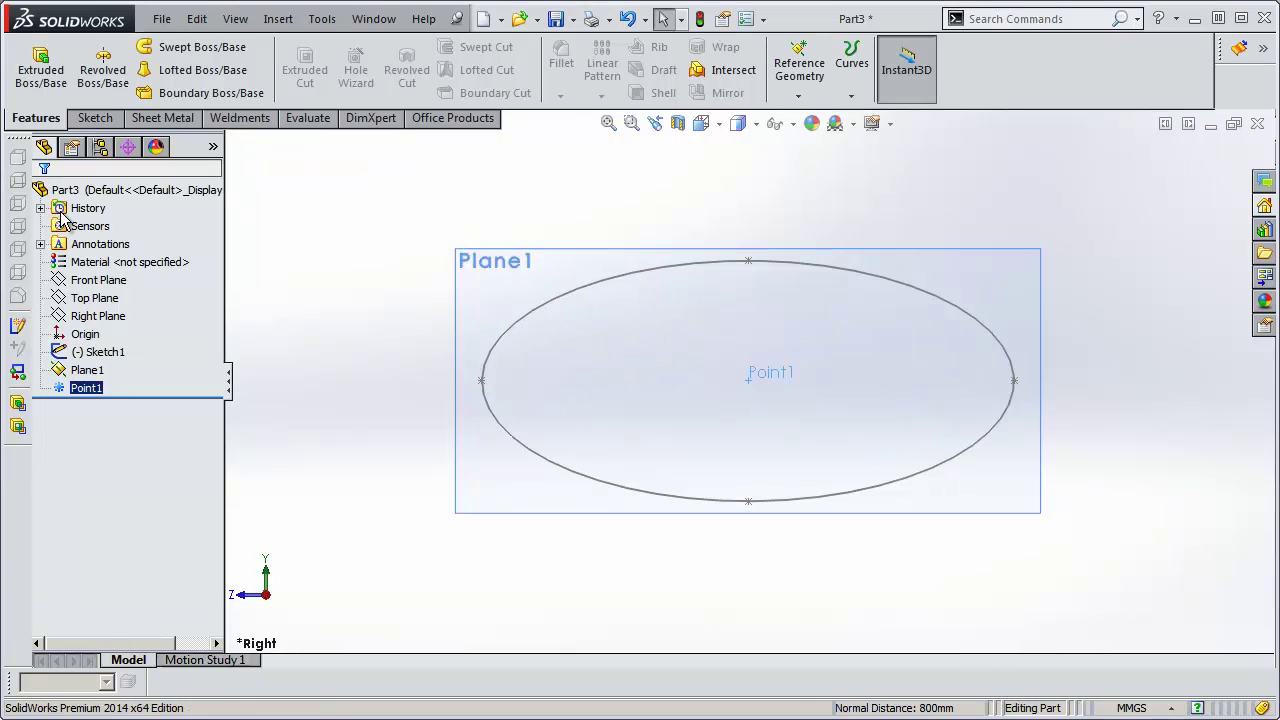
Hide Plane1 so only the ellipse and Point1 remain visible.
scroll(655, 384, "up", 3)
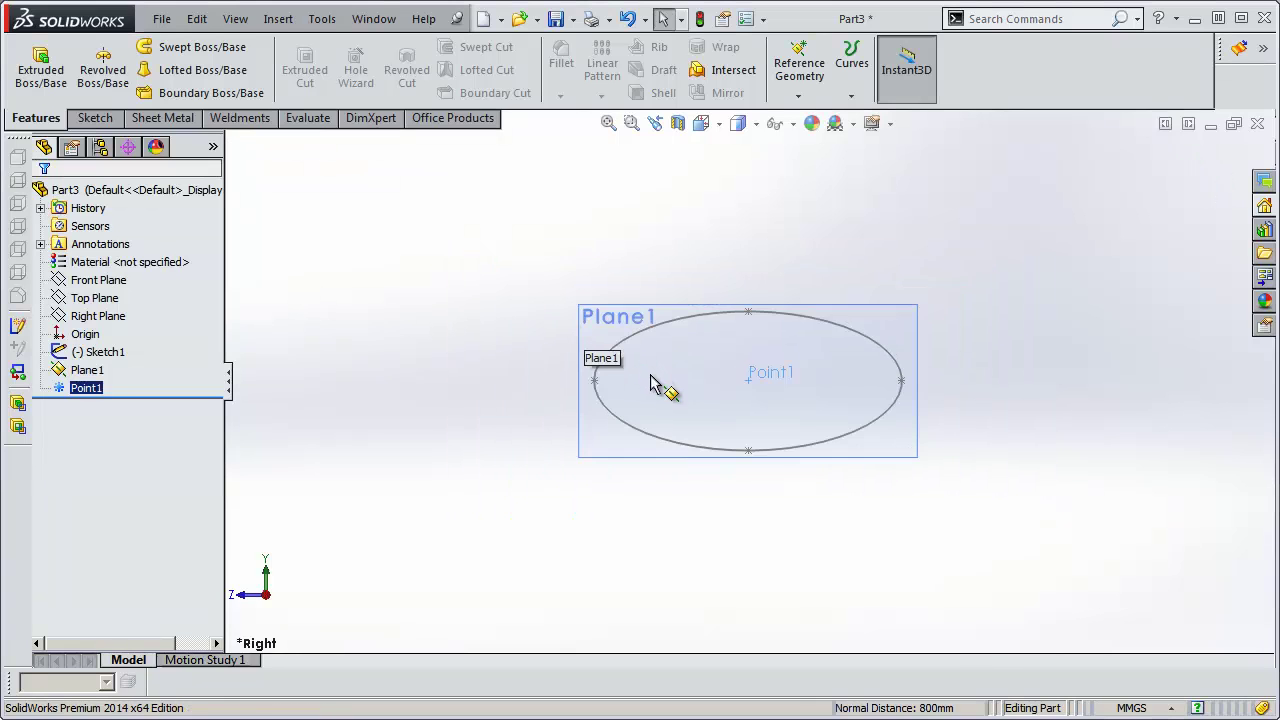
mouse_move(657, 386)
middle_mouse_down()
mouse_move(715, 428)
mouse_move(777, 435)
middle_mouse_up()
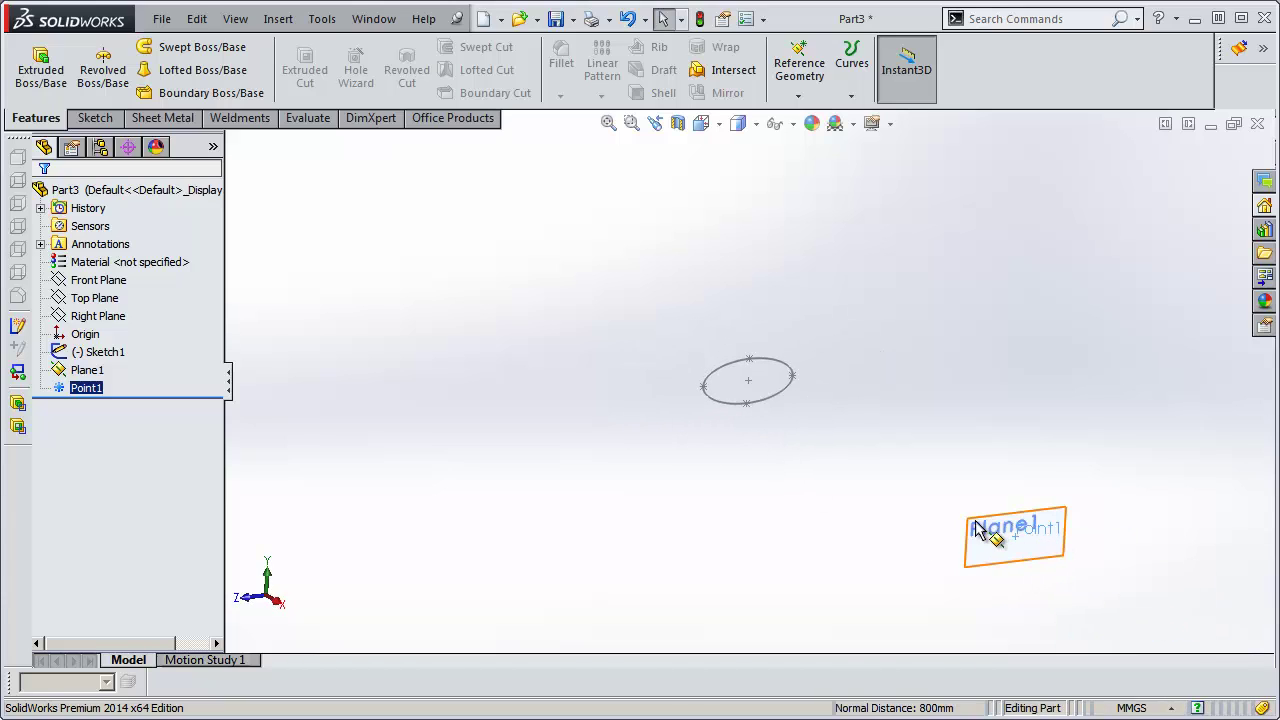
left_click(88, 371)
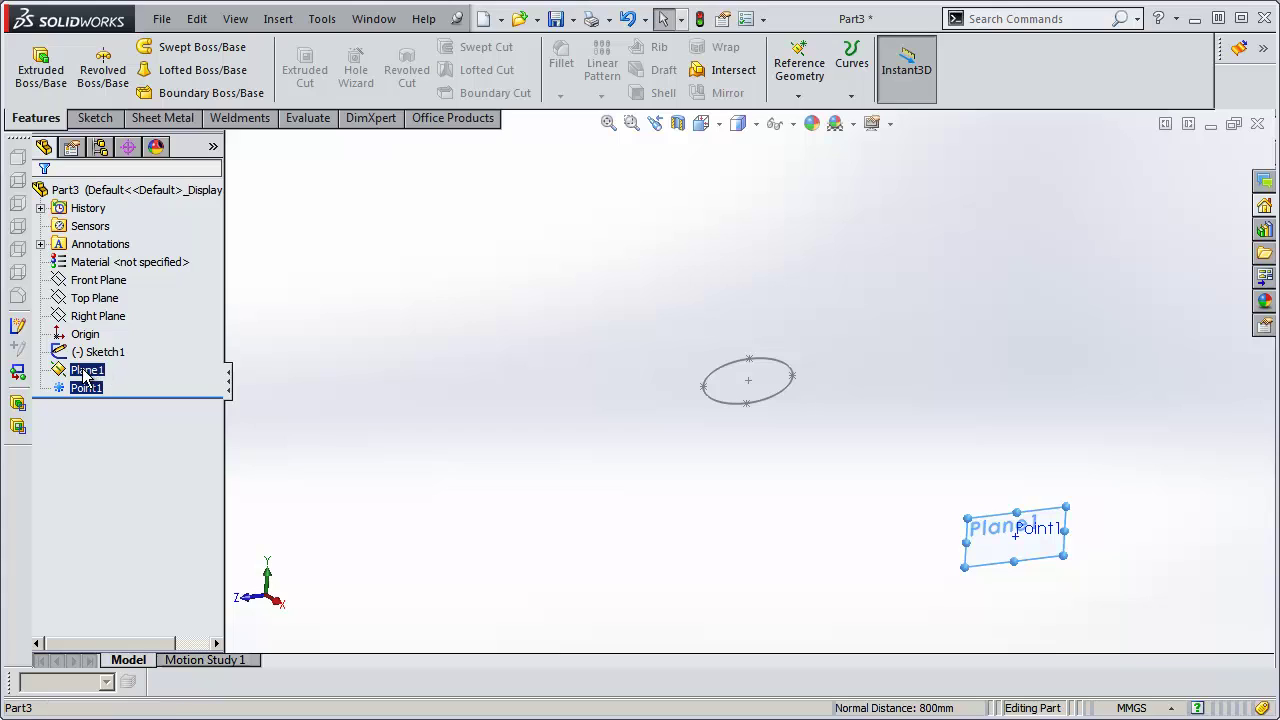
left_click(98, 352, "ctrl")
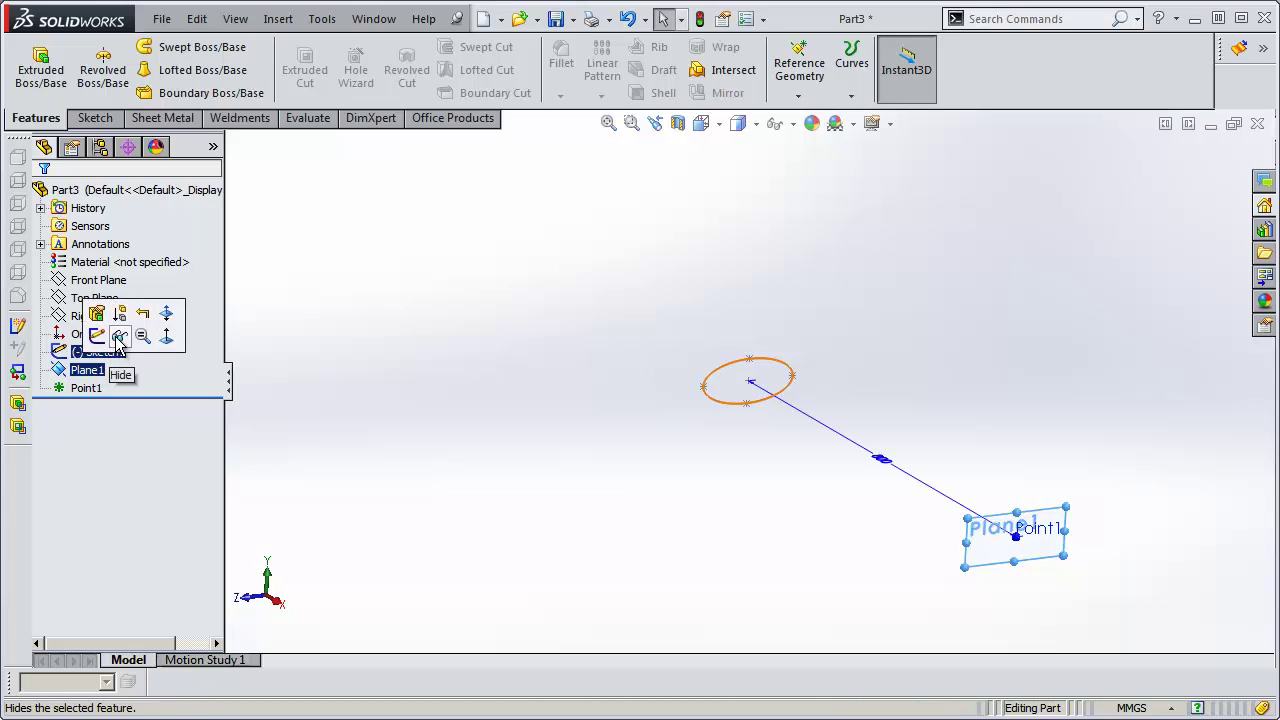
left_click(118, 338)
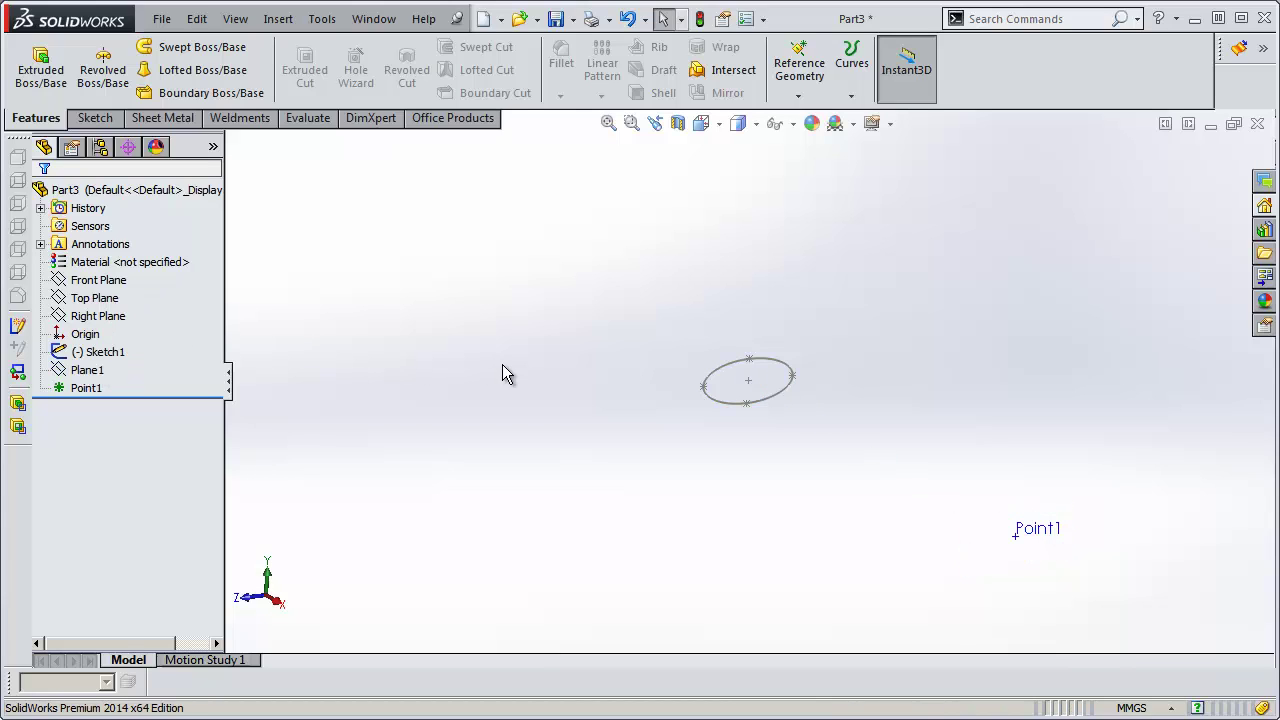
Loft from the Sketch1 ellipse to Point1, with the start constraint Normal To Profile.
left_click(171, 69)
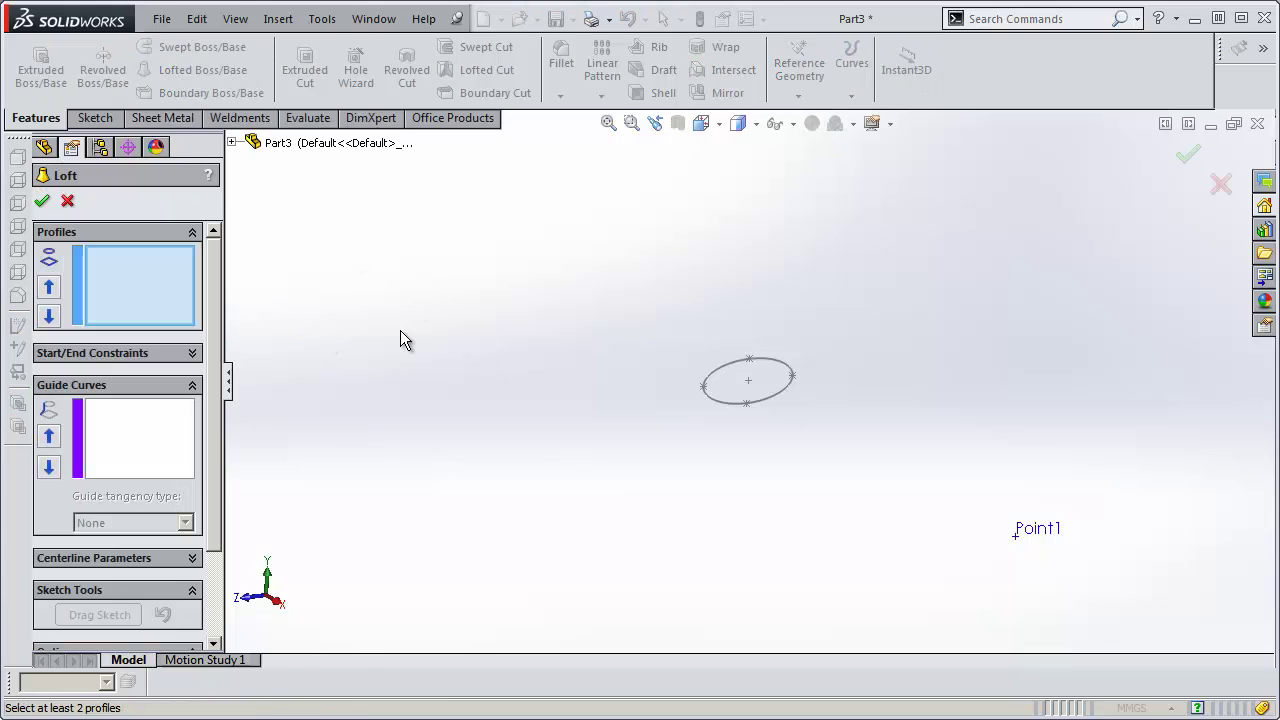
left_click(729, 369)
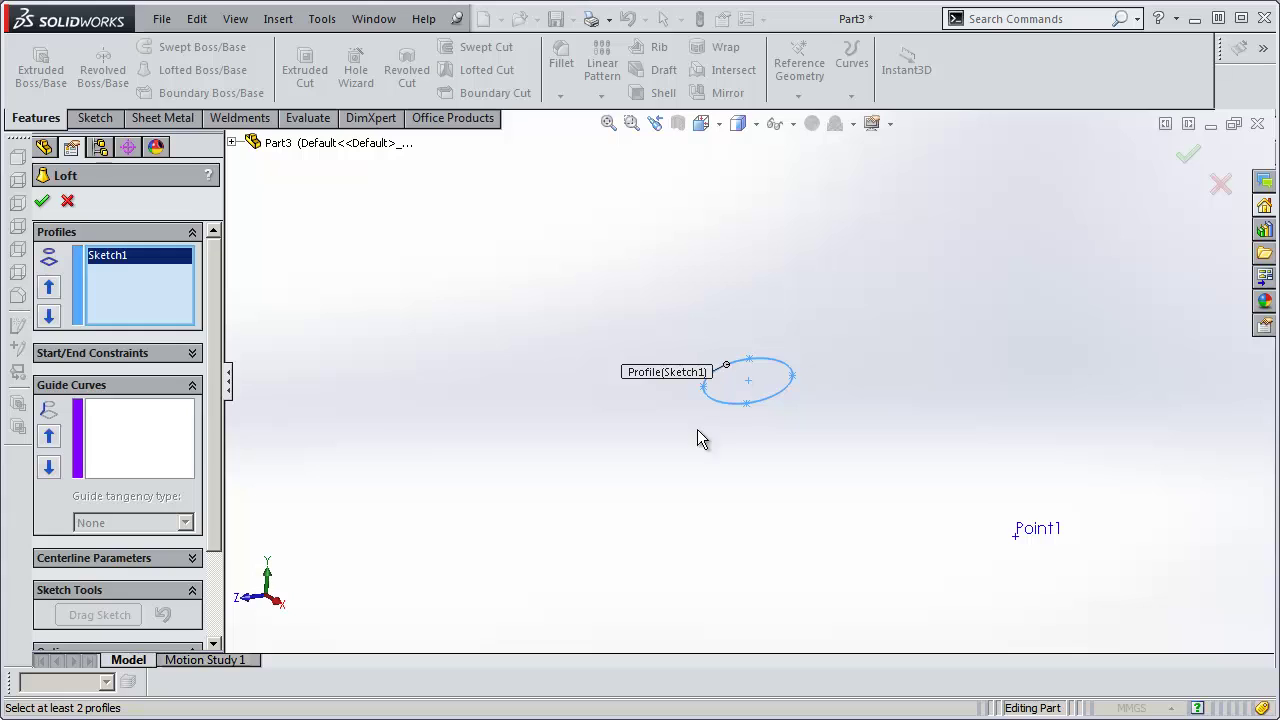
left_click(1013, 536)
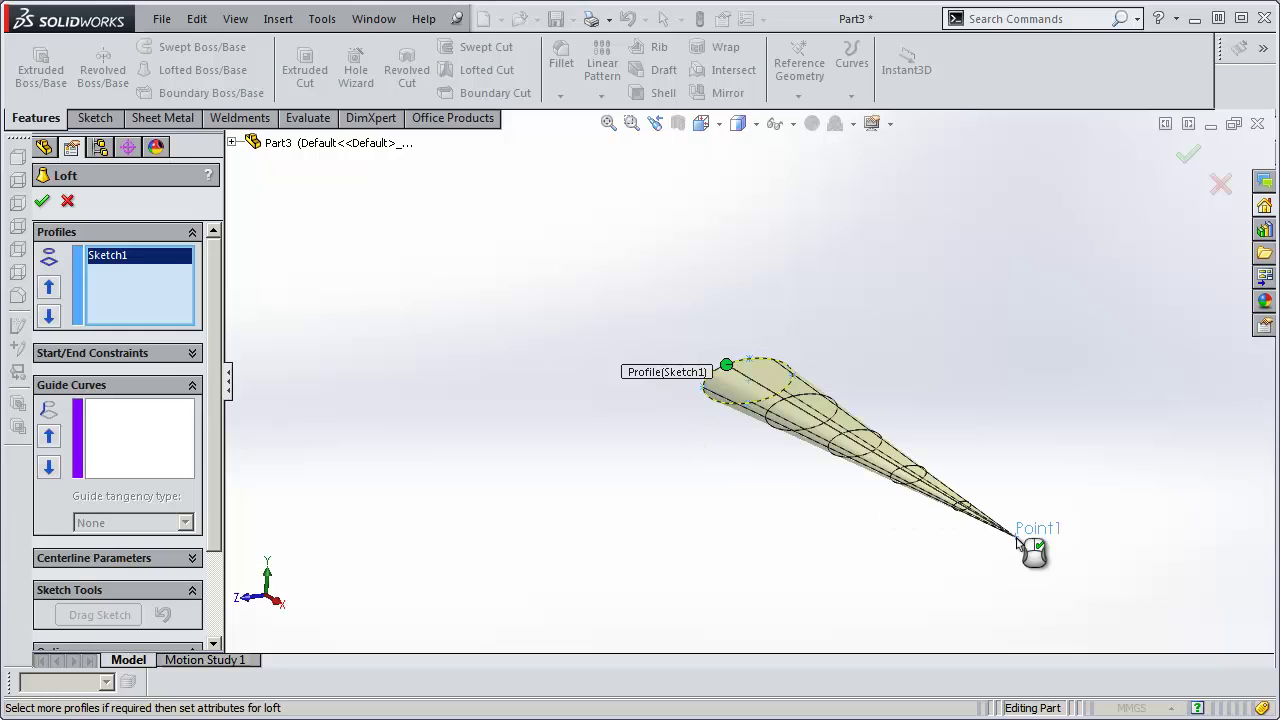
left_click(196, 356)
left_click(192, 397)
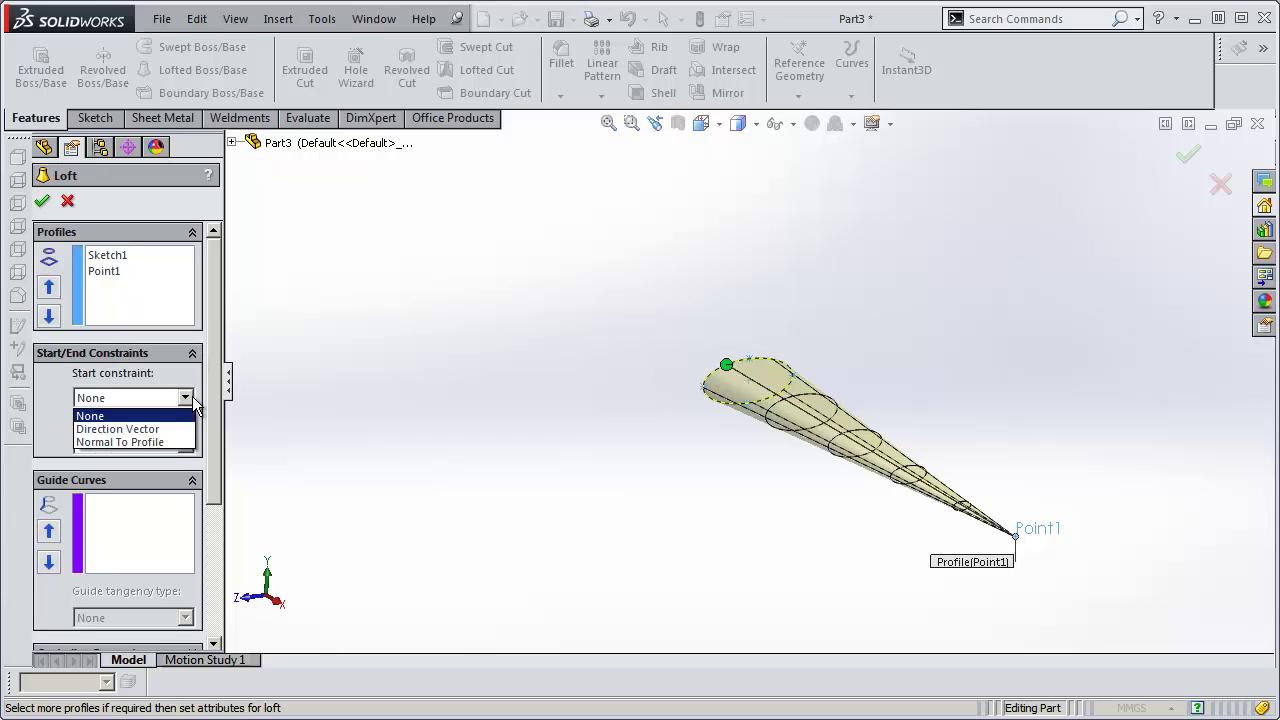
left_click(170, 441)
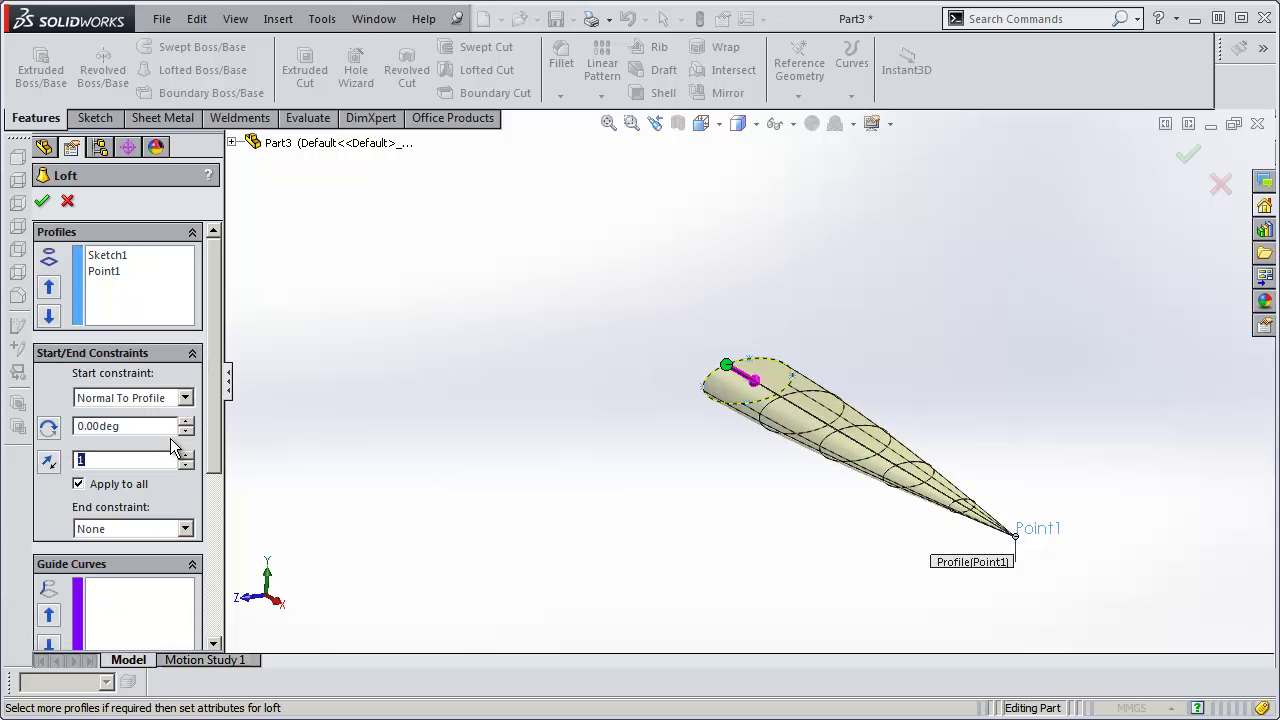
Set the loft's start tangent length to 3 and accept Loft1.
left_click(186, 453)
left_click(186, 453)
left_click(186, 453)
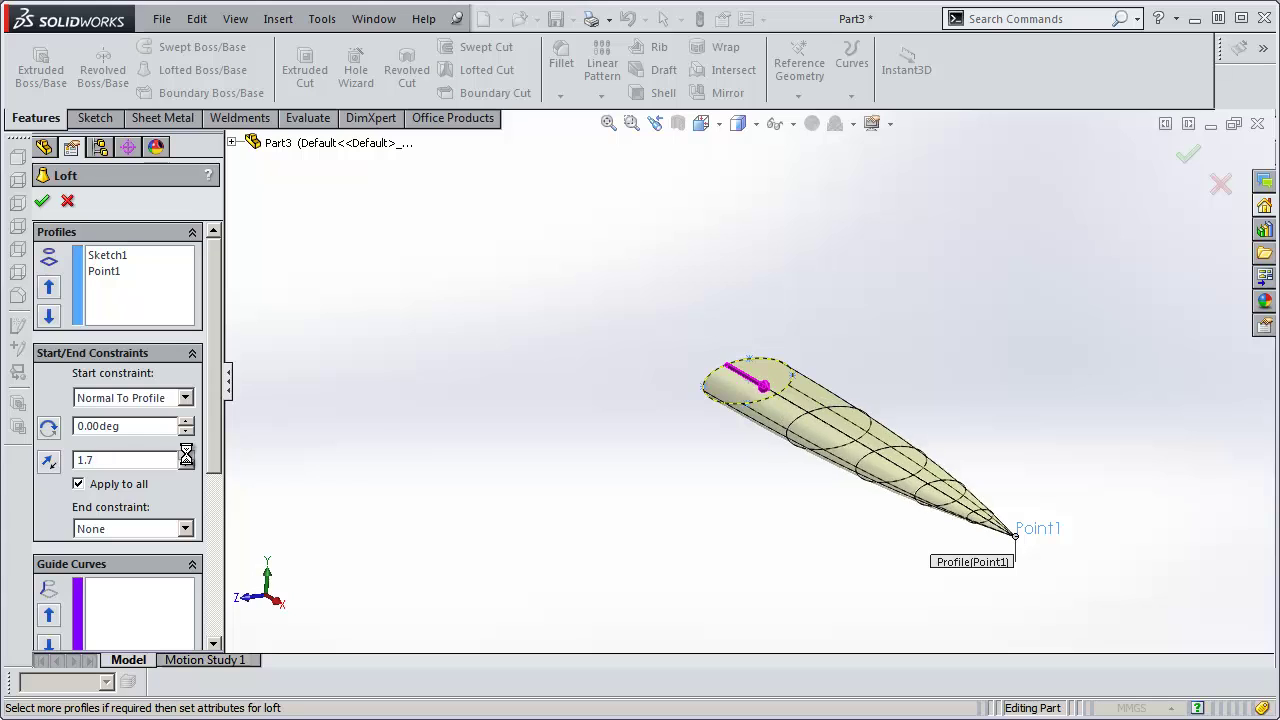
left_click(186, 453)
left_click_drag(186, 453, 190, 462)
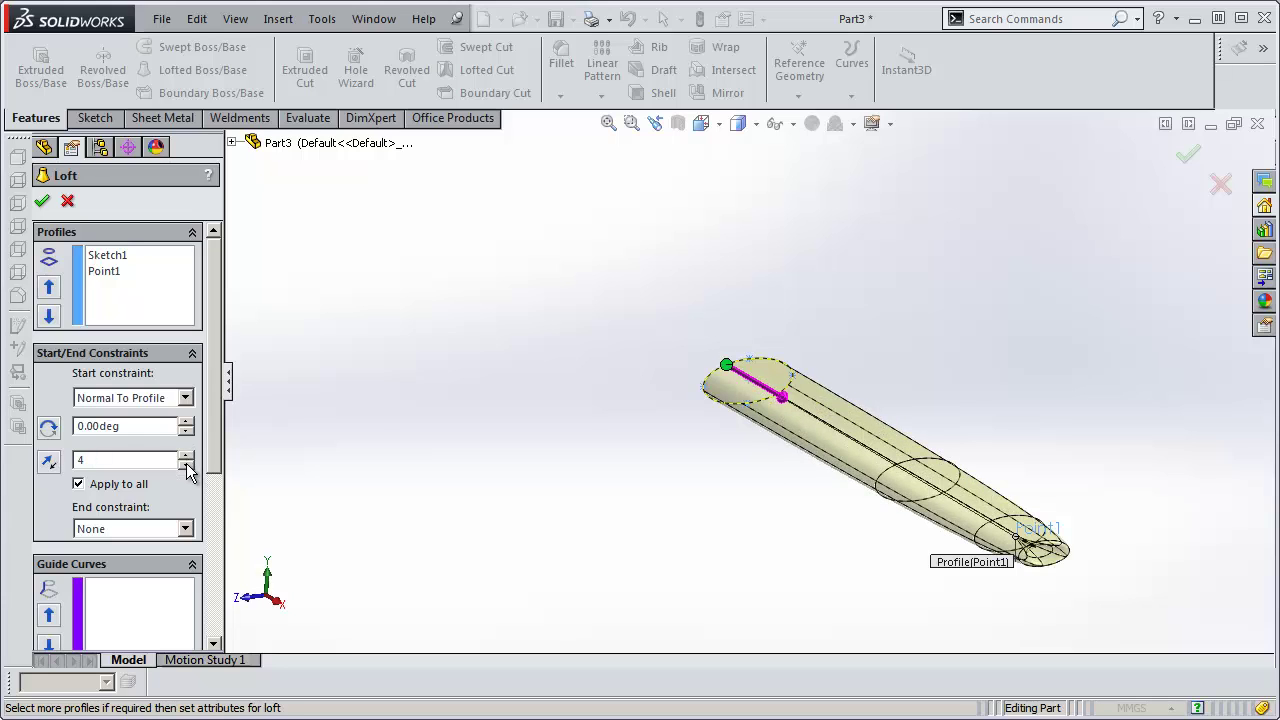
left_click(187, 466)
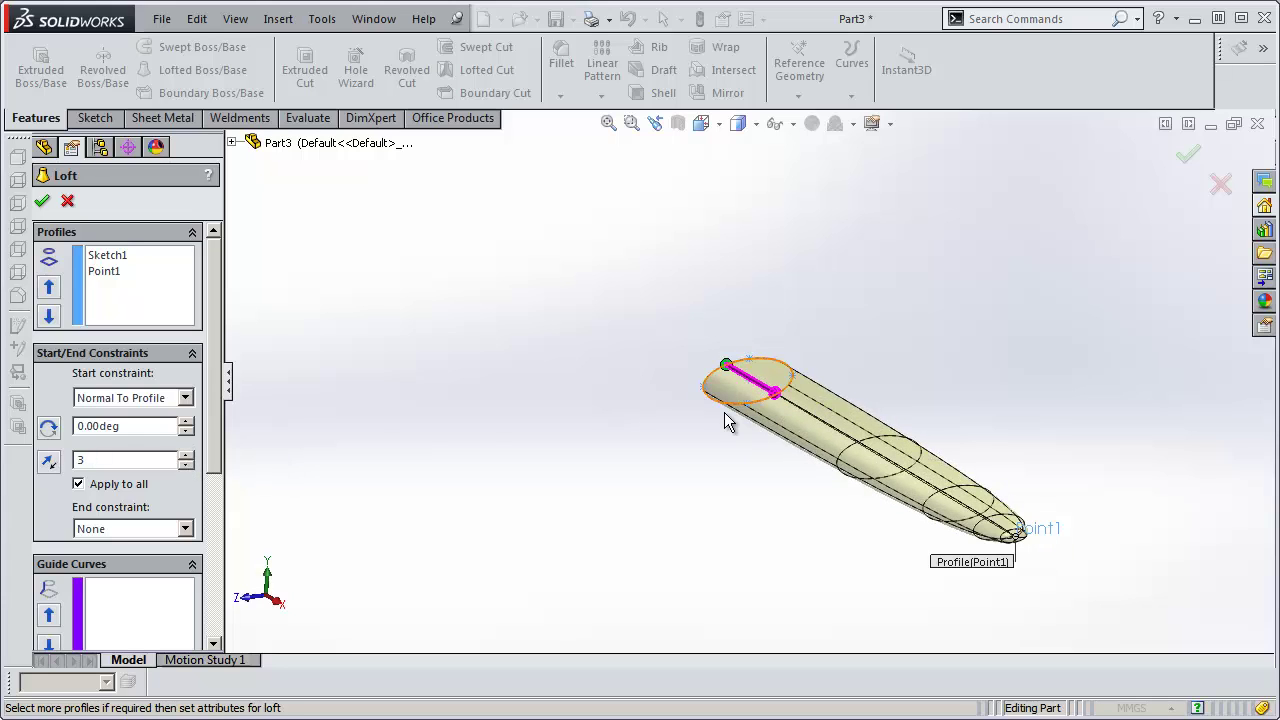
mouse_move(945, 404)
middle_mouse_down()
mouse_move(920, 454)
mouse_move(854, 420)
mouse_move(849, 374)
mouse_move(966, 383)
mouse_move(980, 417)
mouse_move(1003, 386)
mouse_move(908, 373)
mouse_move(826, 406)
mouse_move(926, 457)
mouse_move(929, 417)
mouse_move(844, 415)
mouse_move(849, 434)
middle_mouse_up()
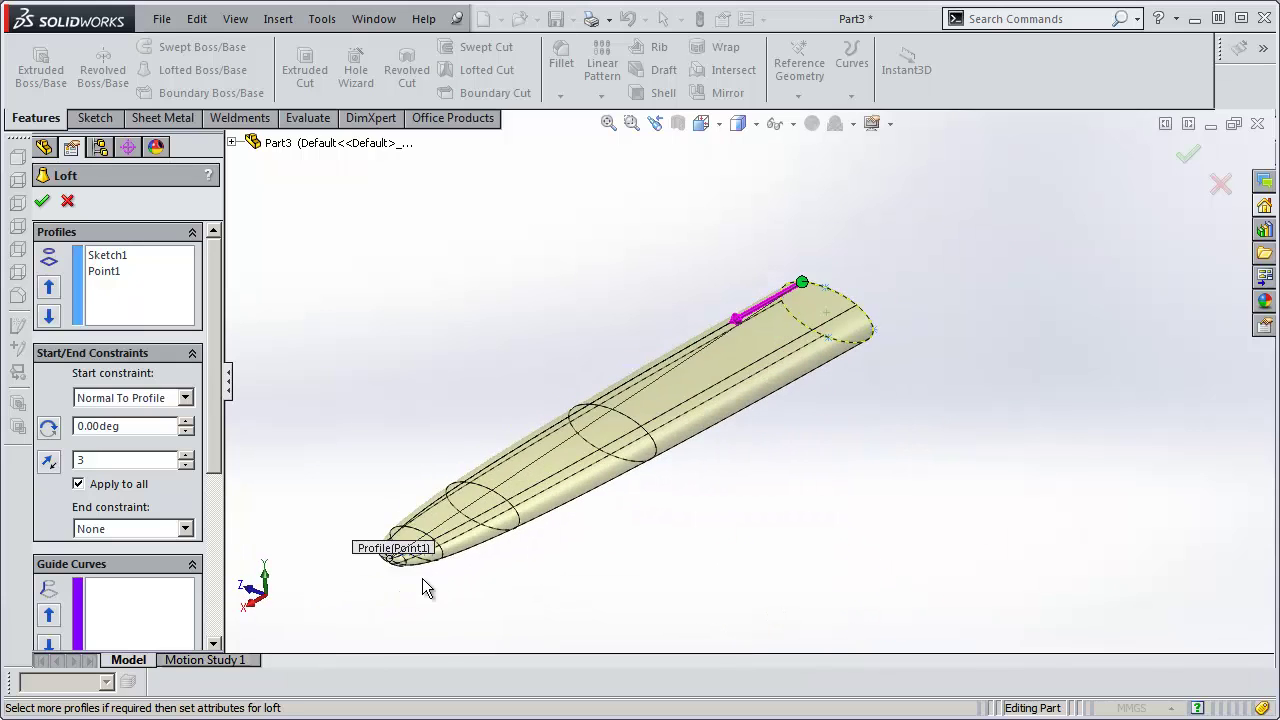
key("f")
key("f")
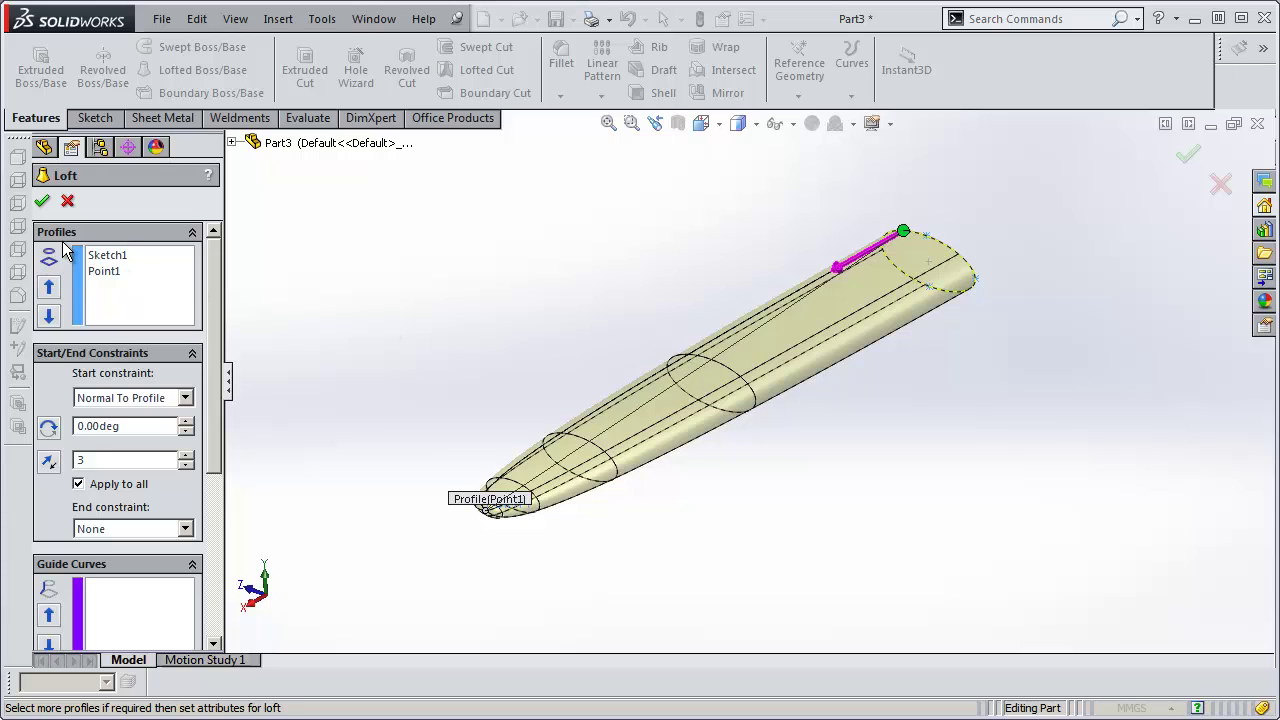
left_click(42, 203)
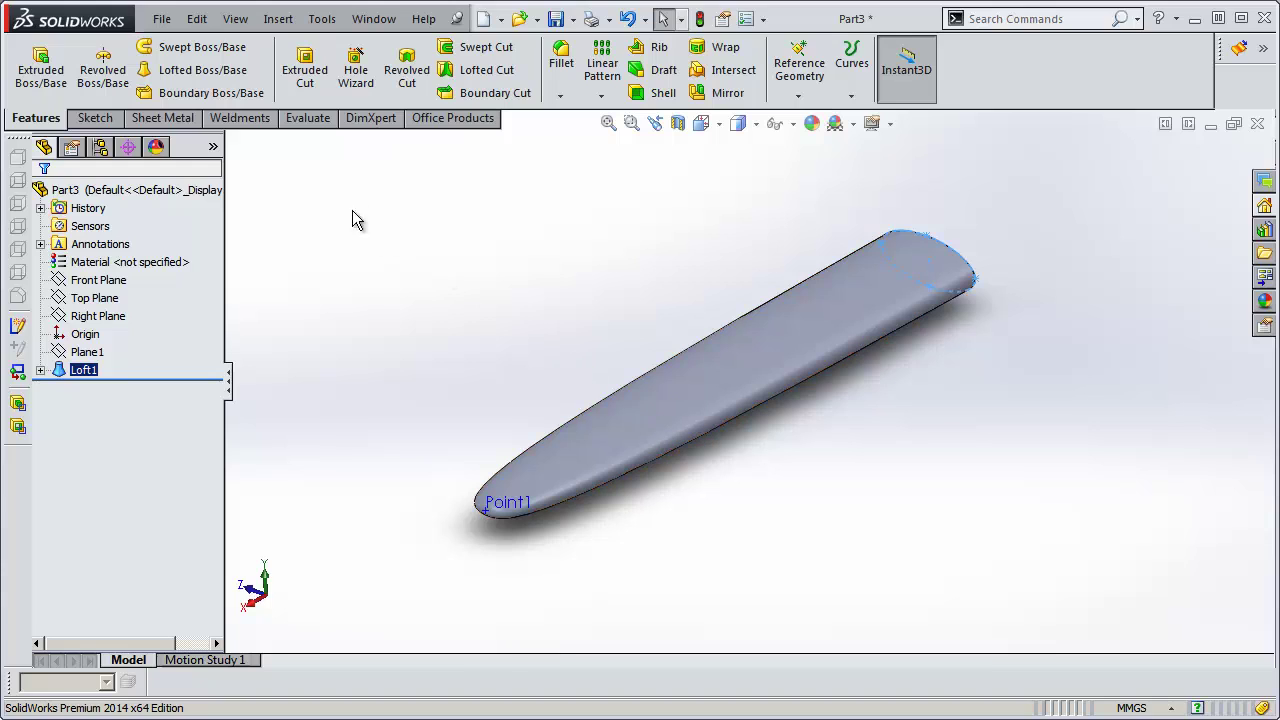
Start a Twisting Flex on the Loft1 body, previewing a 36° twist.
left_click(291, 28)
mouse_move(313, 86)
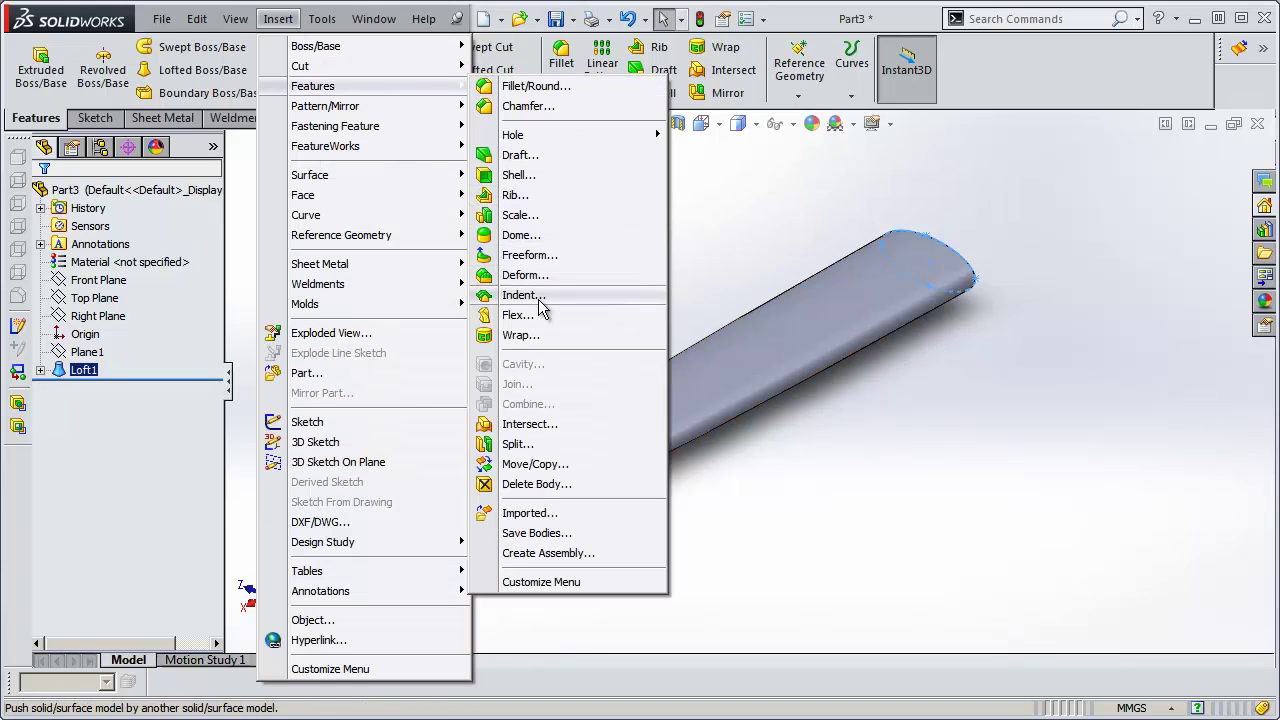
left_click(538, 316)
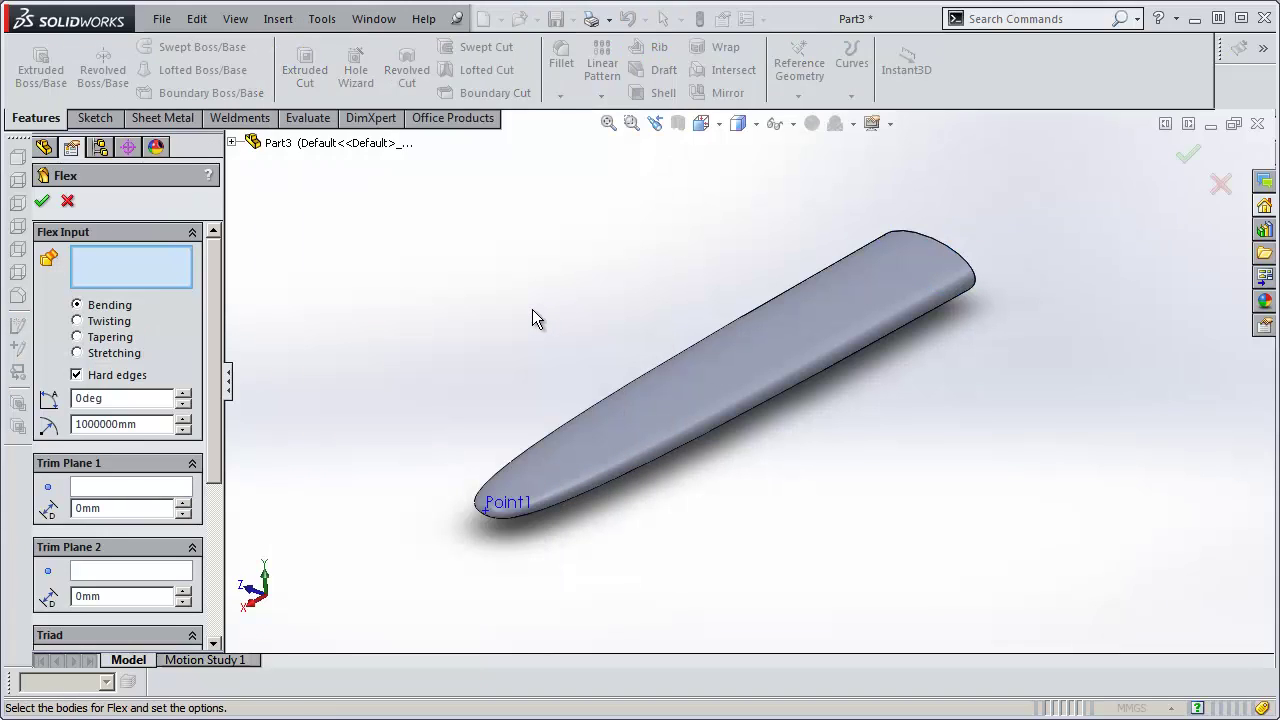
left_click(77, 321)
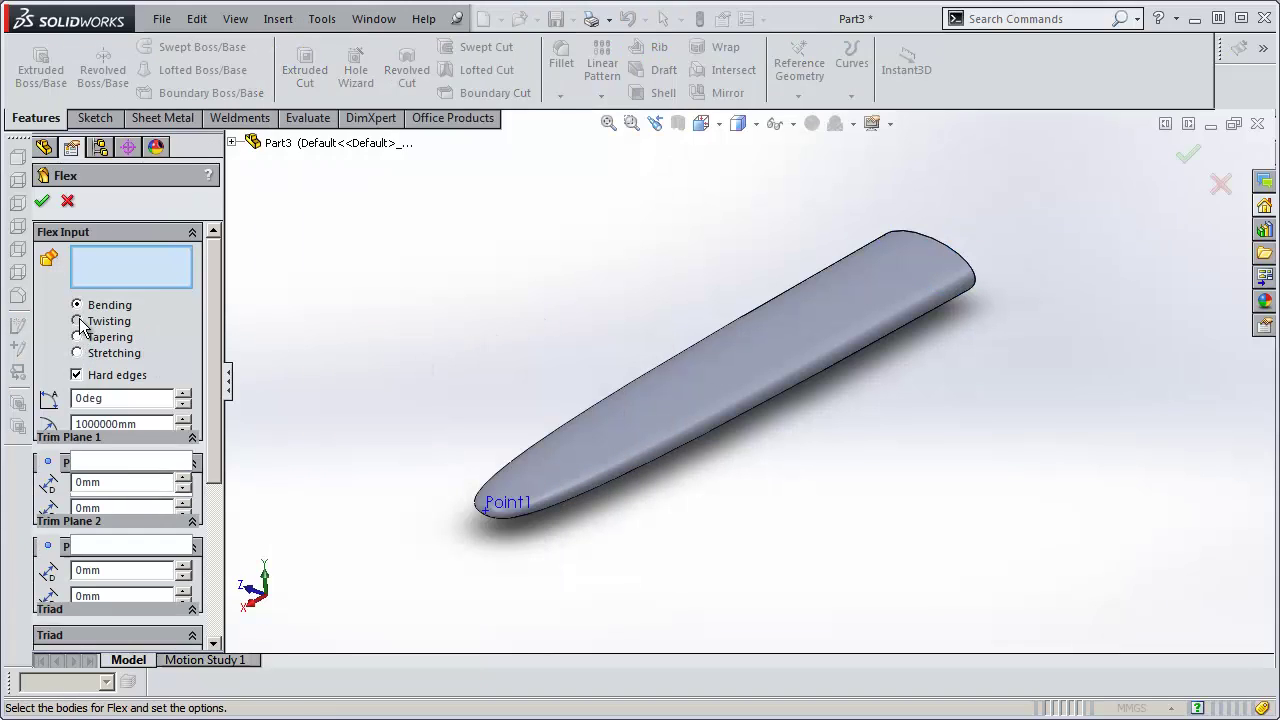
left_click(184, 395)
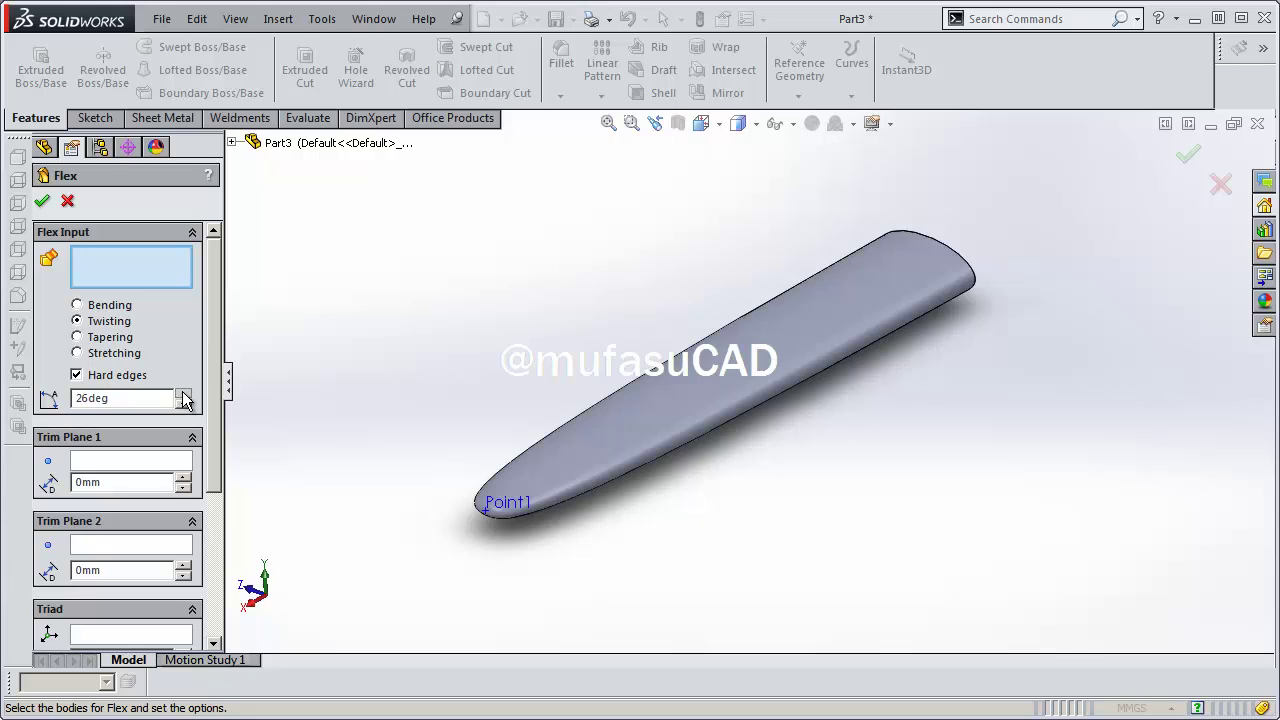
left_click(730, 410)
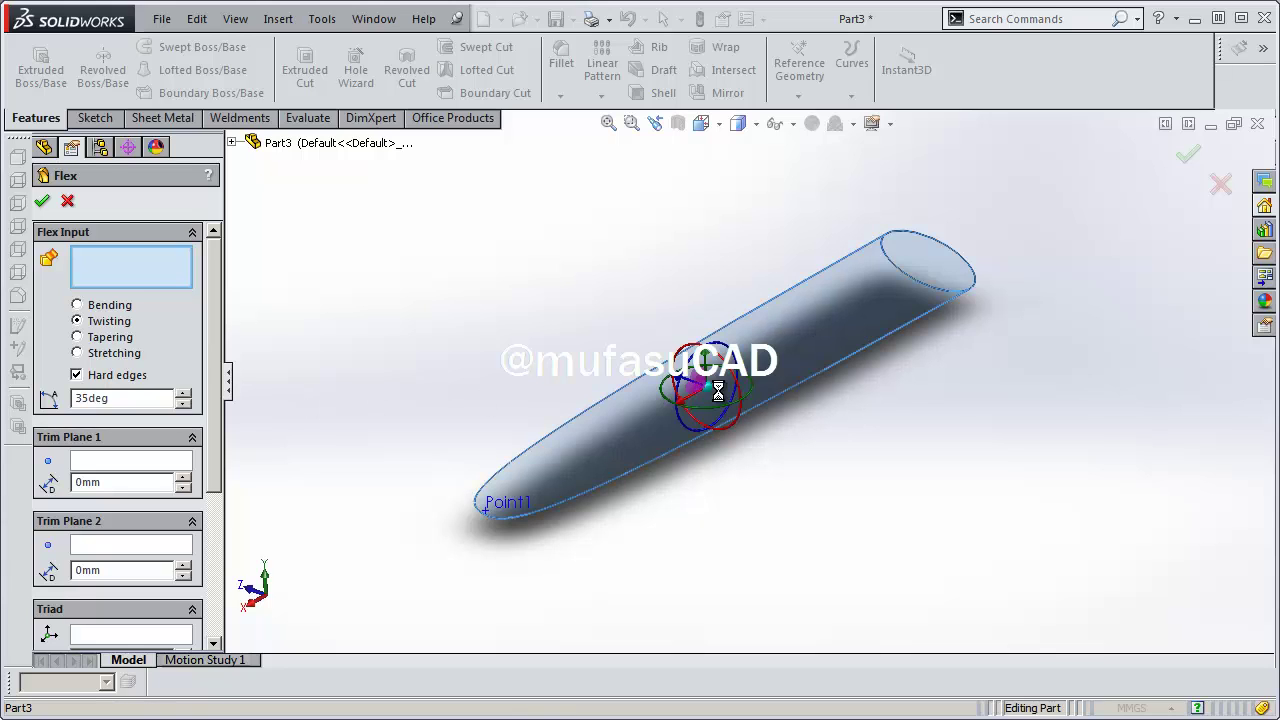
Raise the flex twist angle to 83°.
left_click(188, 396)
left_click(188, 396)
left_click(189, 396)
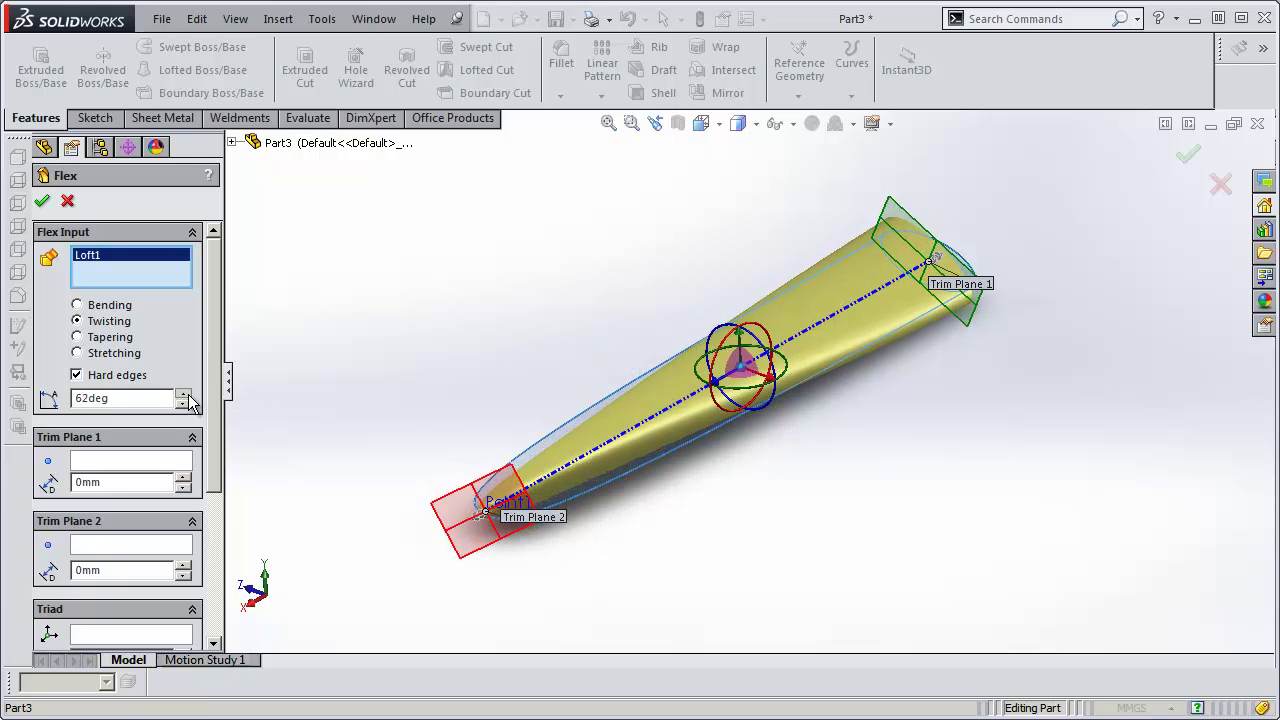
left_click(191, 396)
left_click(194, 396)
mouse_move(766, 408)
middle_mouse_down()
mouse_move(607, 320)
mouse_move(469, 400)
mouse_move(449, 389)
mouse_move(449, 334)
mouse_move(449, 357)
middle_mouse_up()
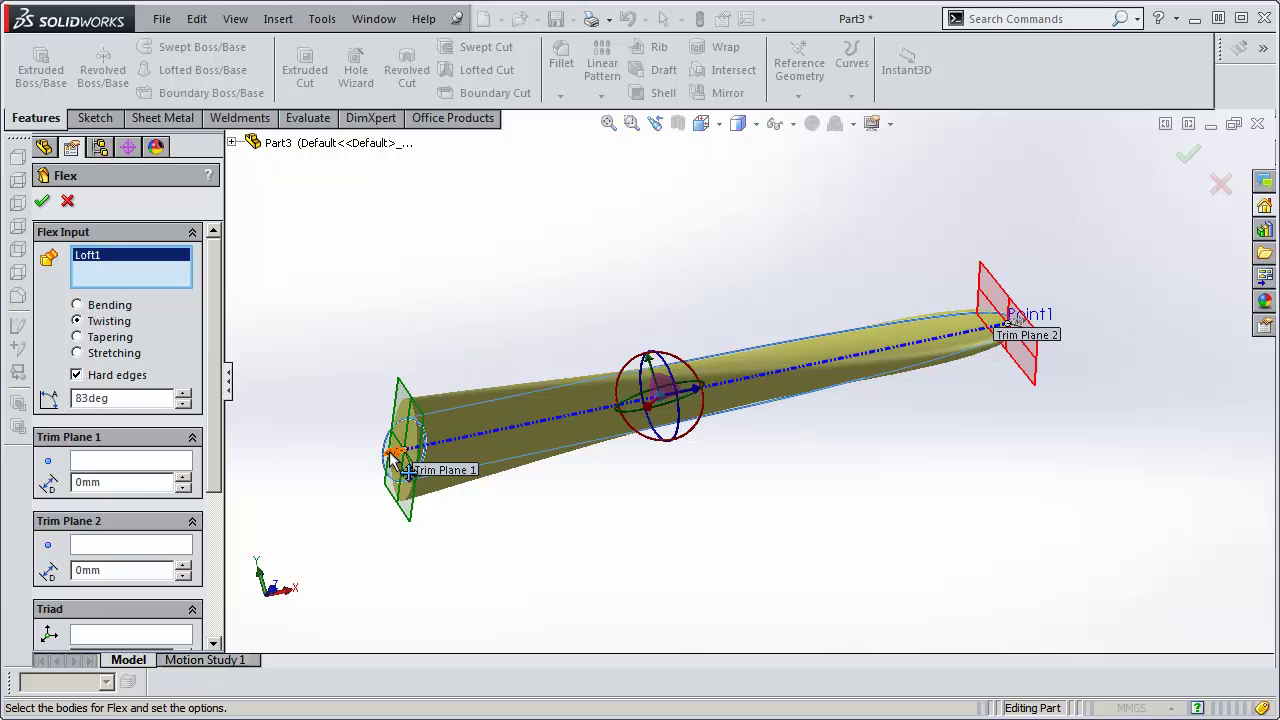
Move Trim Plane 1 to 75.17mm, finishing Flex1, and view the blade from the Top.
left_click_drag(392, 458, 445, 448)
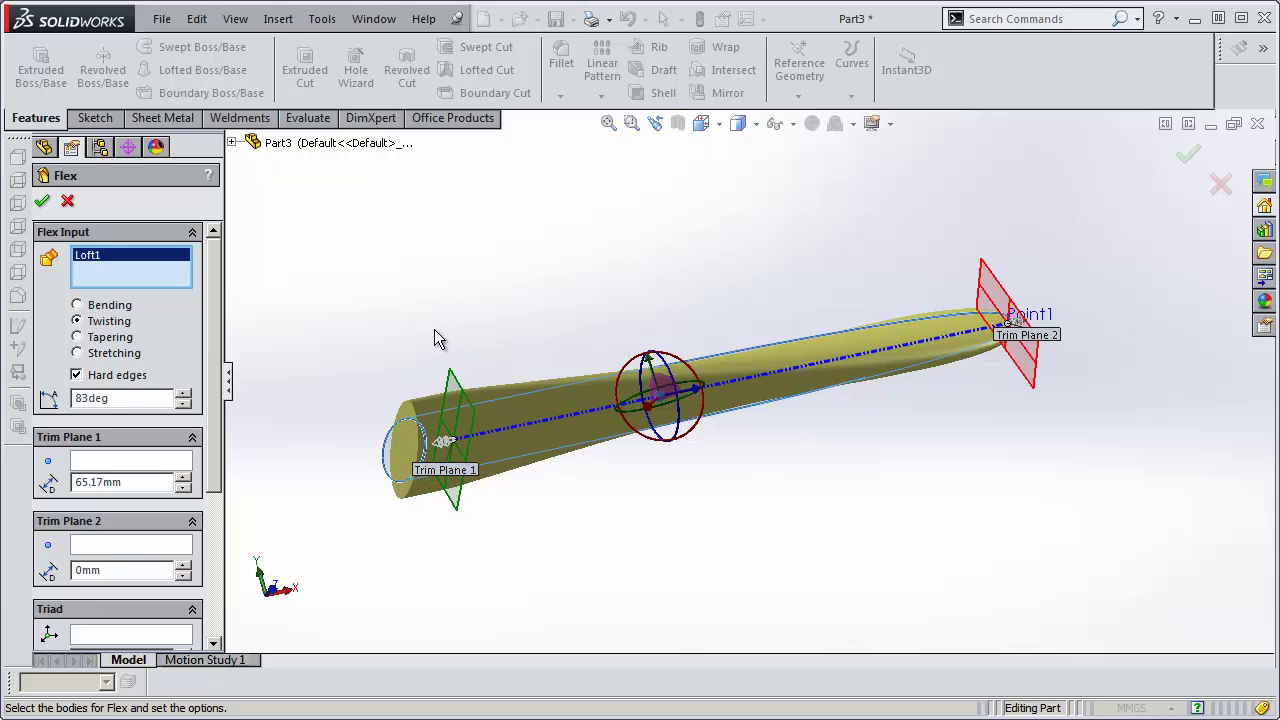
mouse_move(435, 338)
middle_mouse_down()
mouse_move(583, 451)
mouse_move(640, 443)
mouse_move(643, 416)
mouse_move(596, 452)
middle_mouse_up()
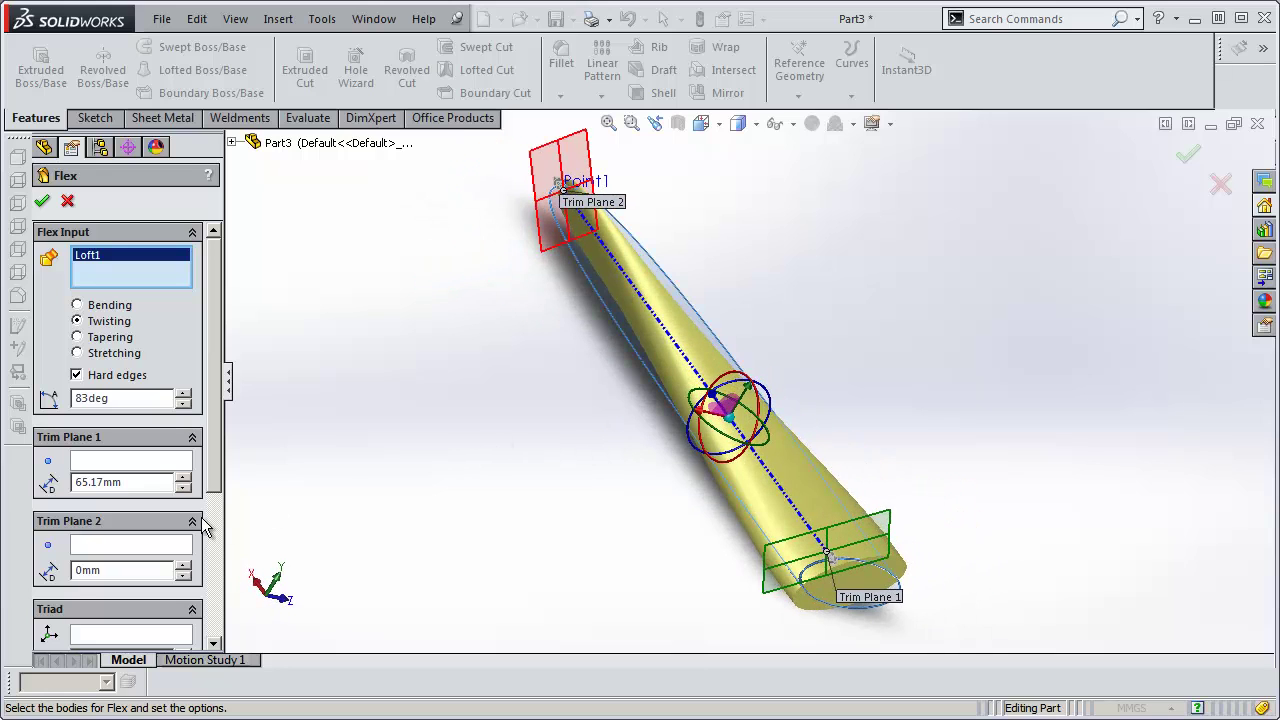
left_click(188, 479)
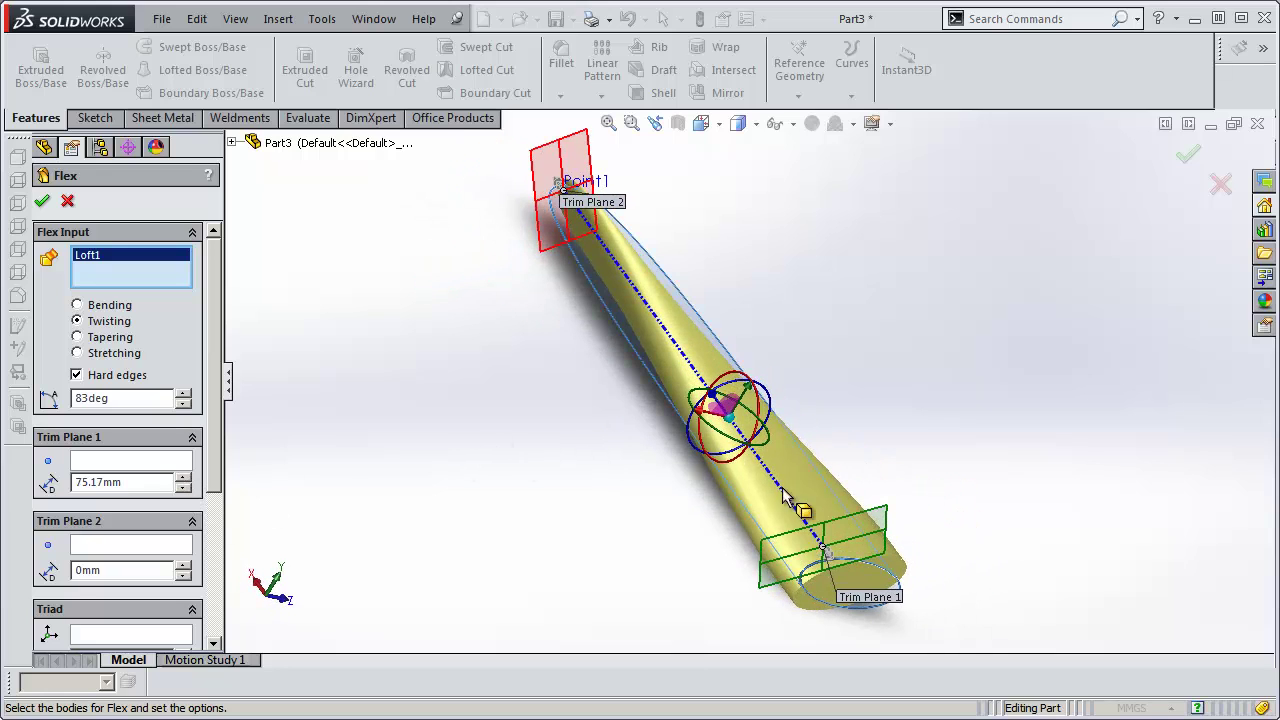
mouse_move(783, 497)
middle_mouse_down()
mouse_move(619, 539)
mouse_move(605, 280)
middle_mouse_up()
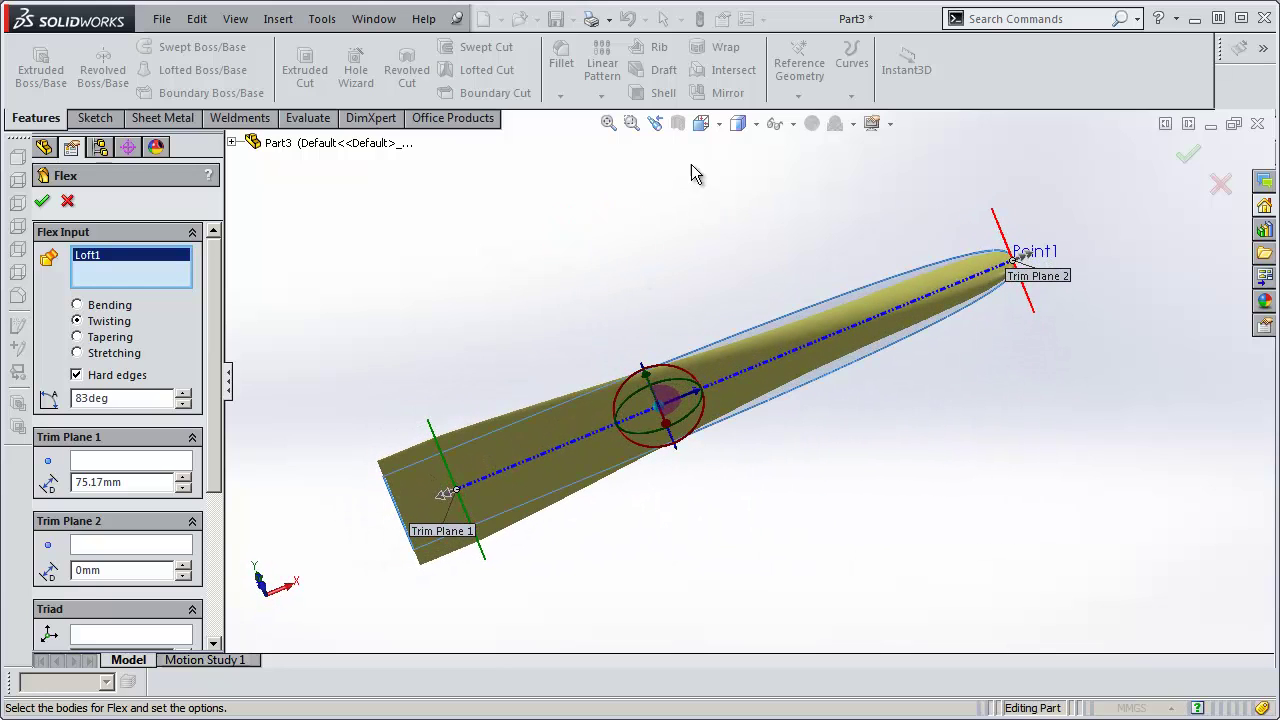
left_click(718, 125)
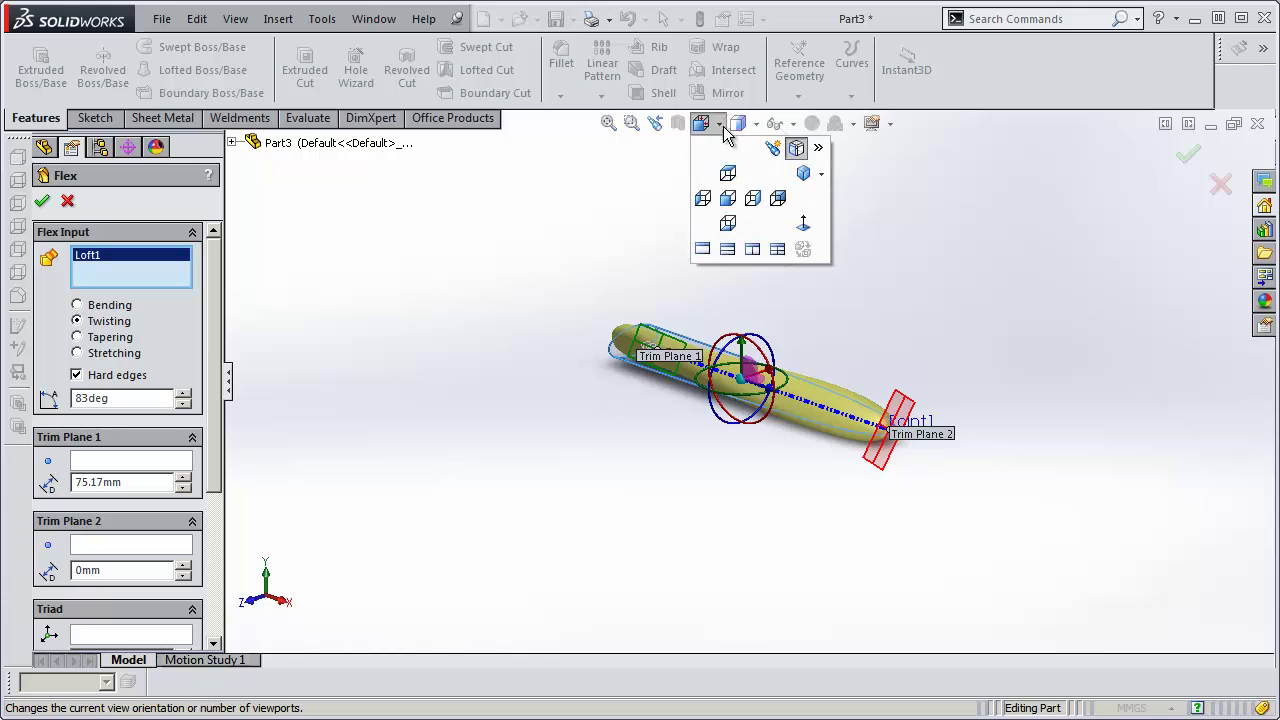
left_click(729, 174)
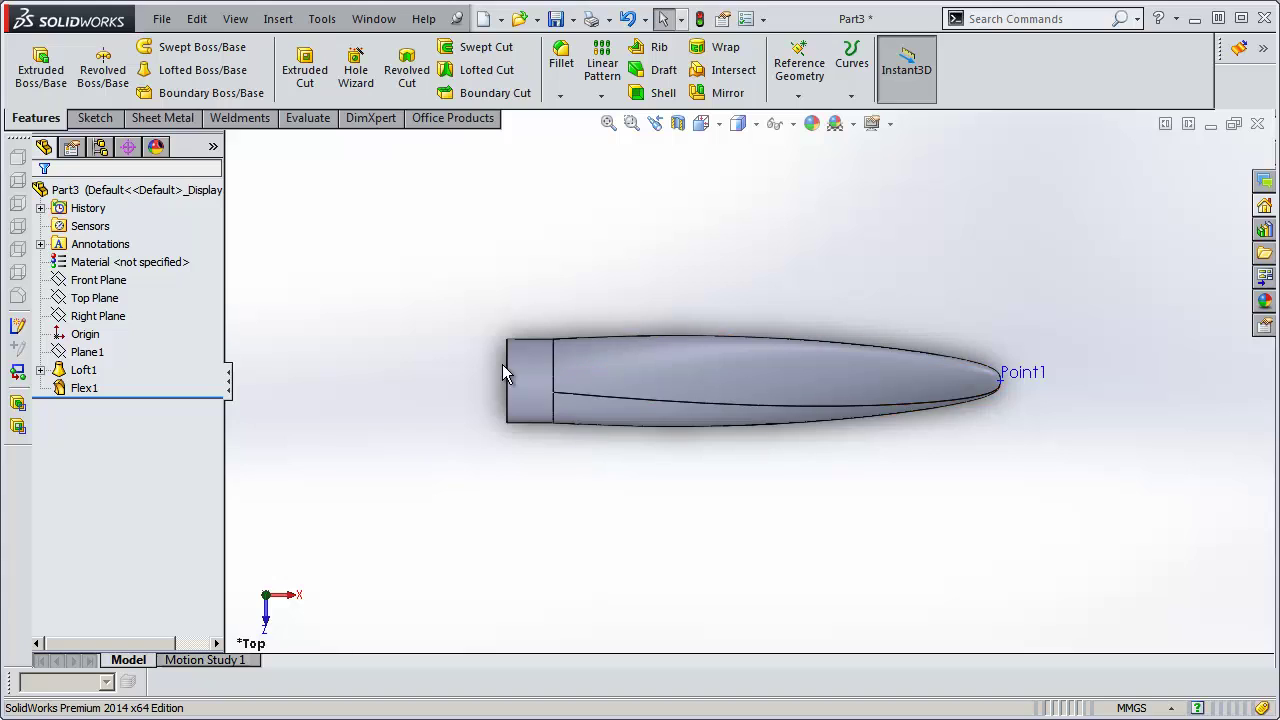
Sketch a circle of radius 110.41 centred on the origin on the Top Plane.
left_click(103, 300)
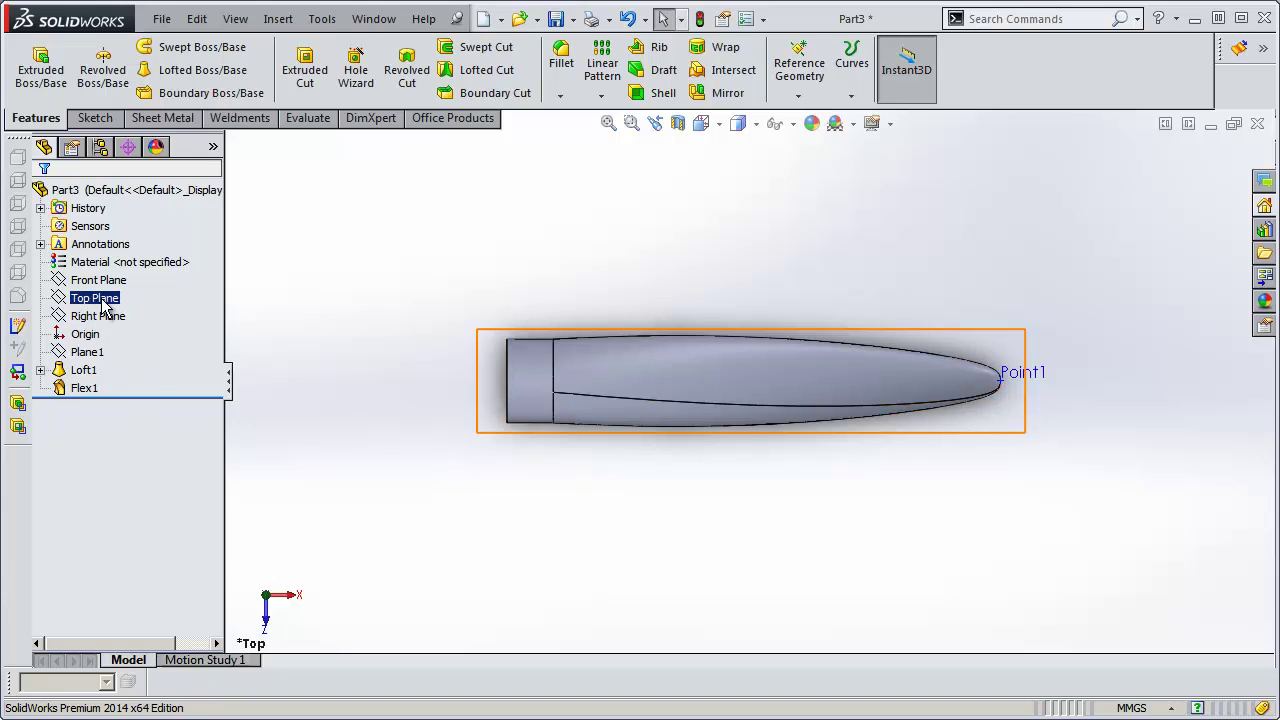
right_click(104, 305)
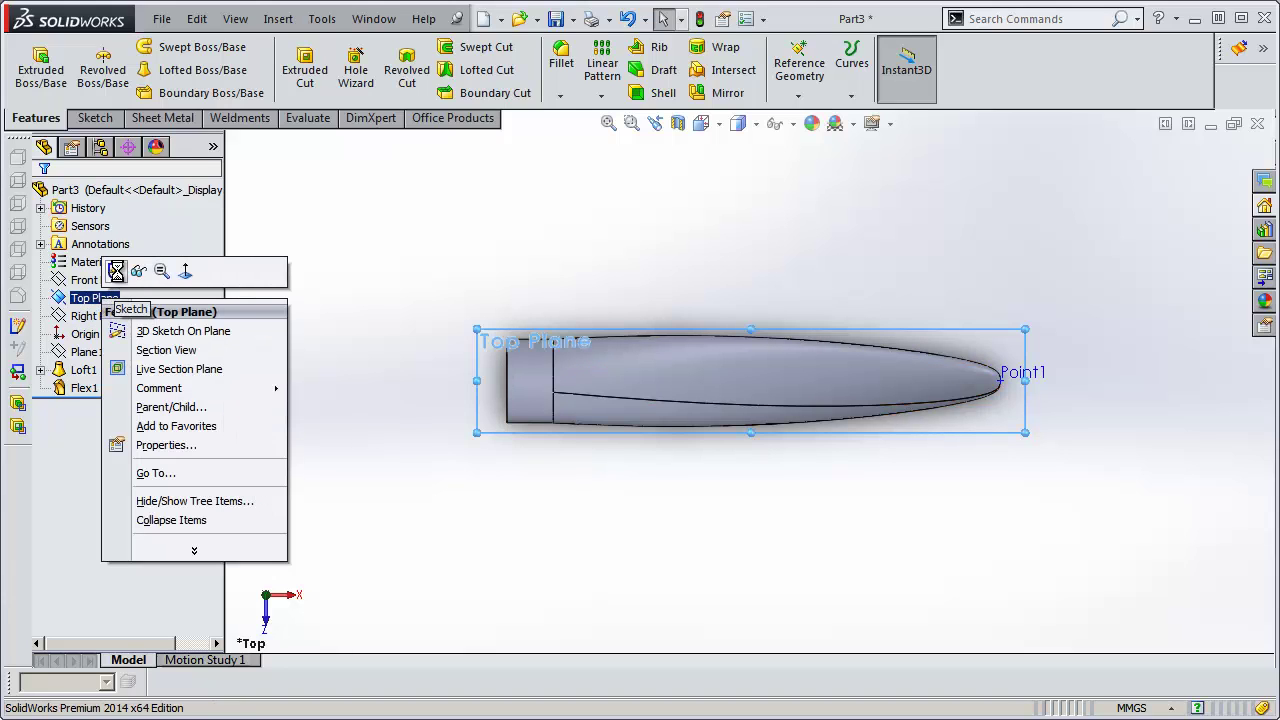
left_click(116, 272)
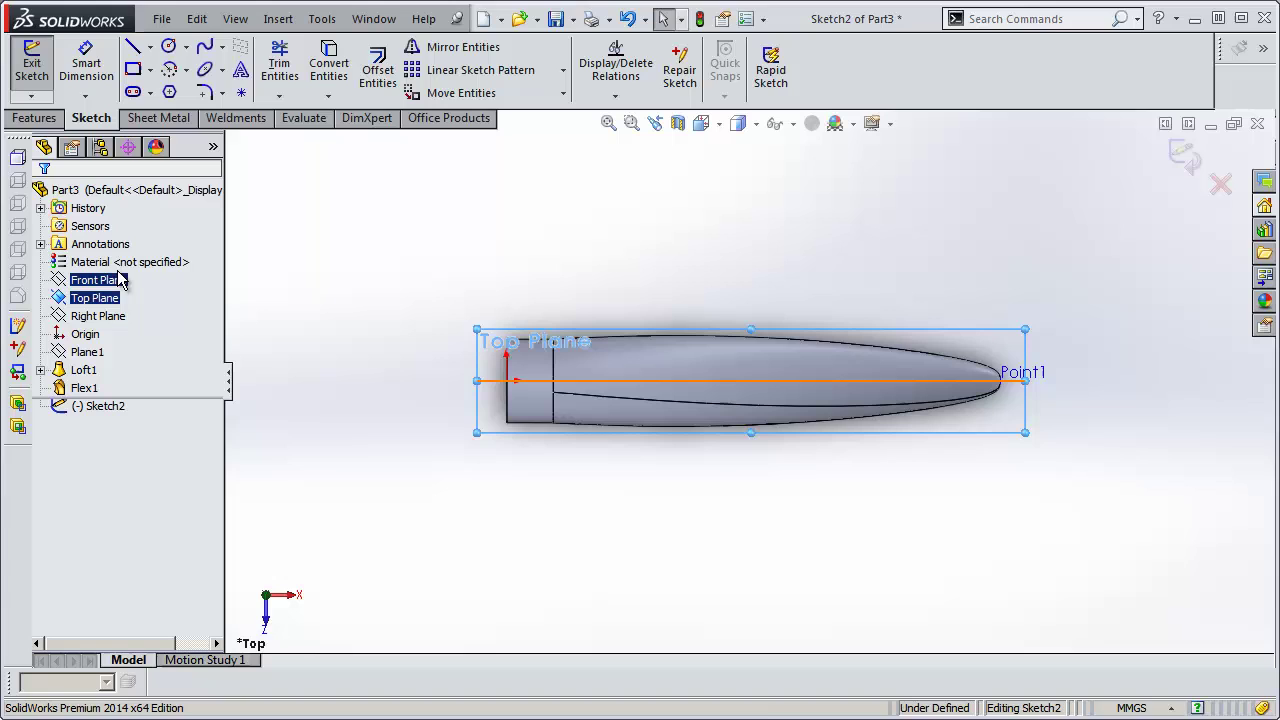
left_click(170, 50)
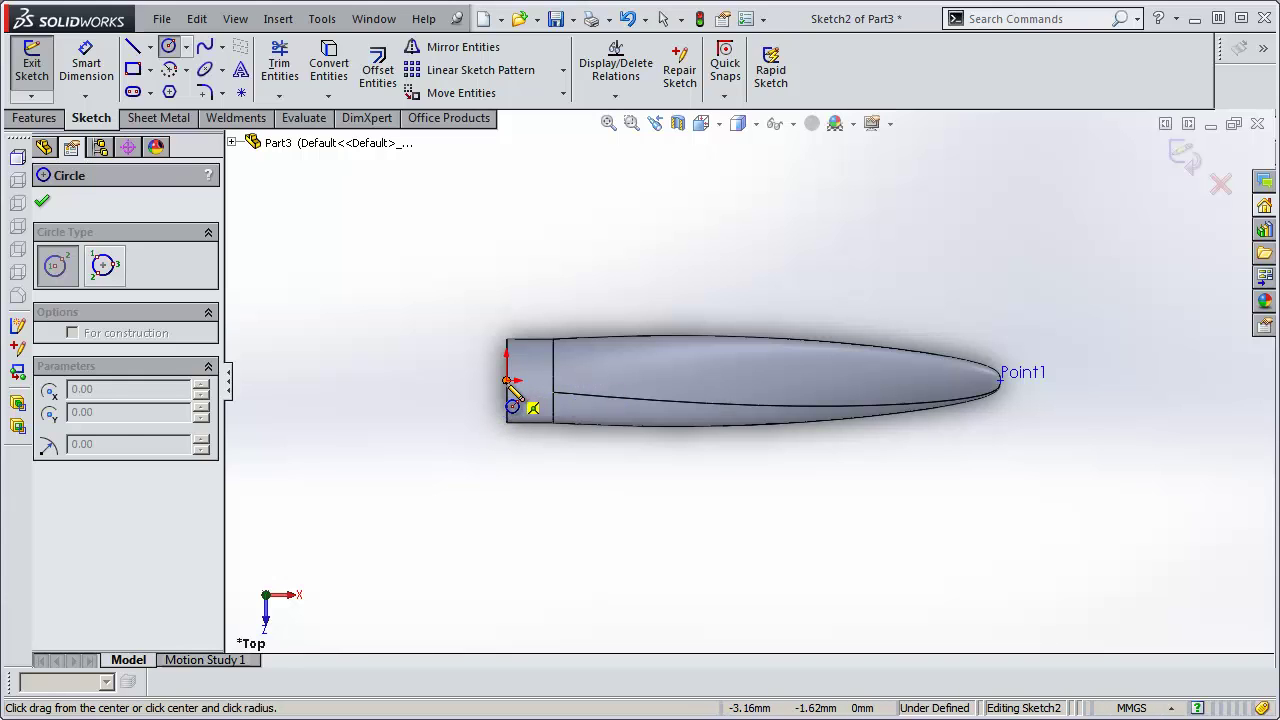
left_click(508, 381)
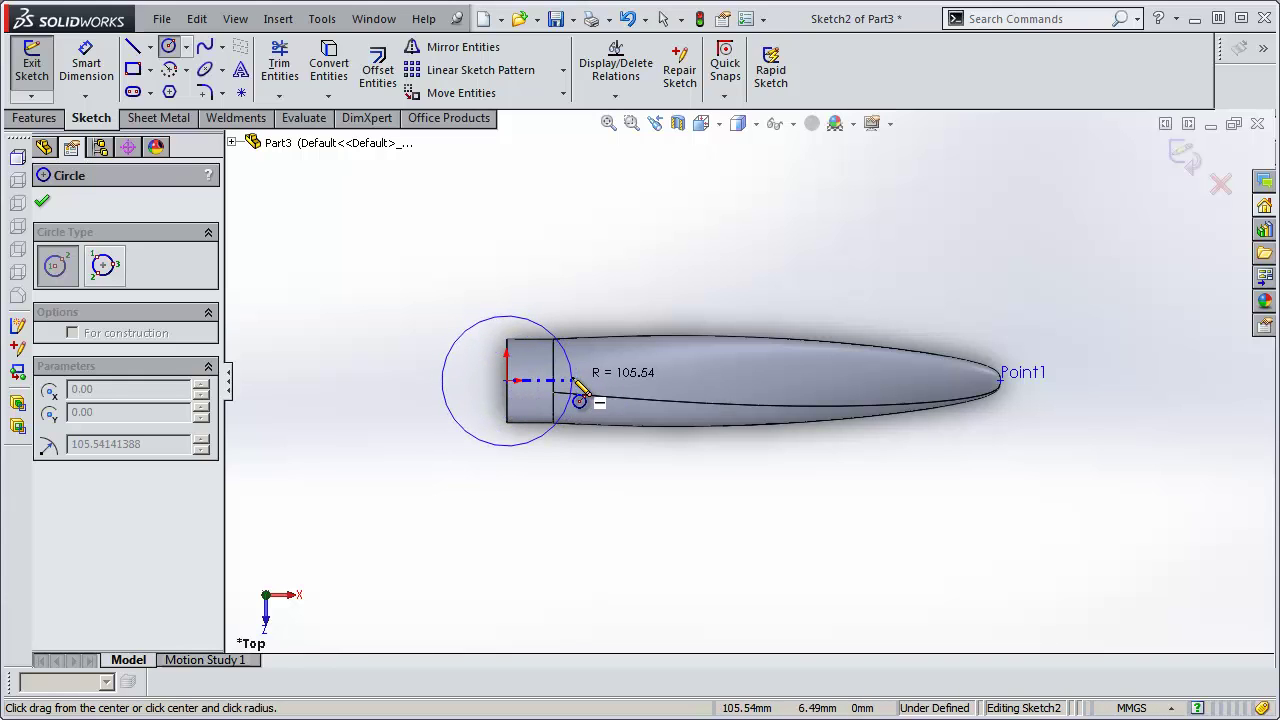
left_click(576, 382)
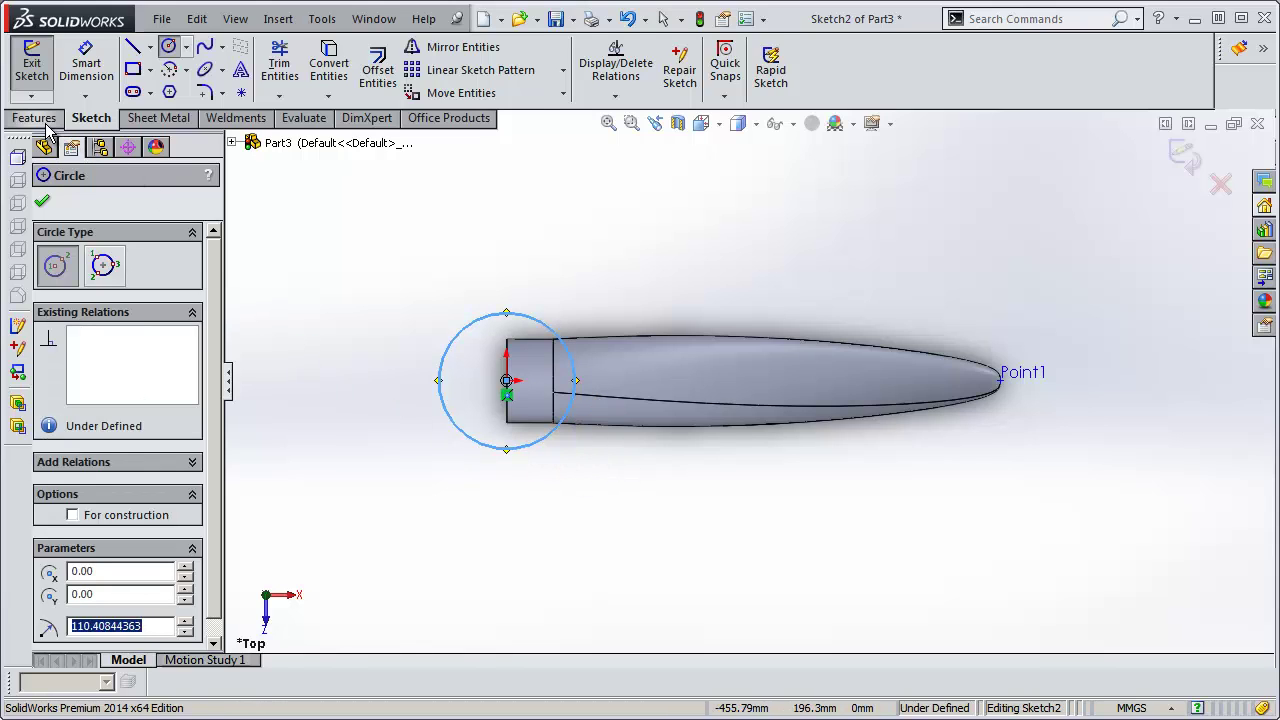
left_click(40, 118)
left_click(45, 68)
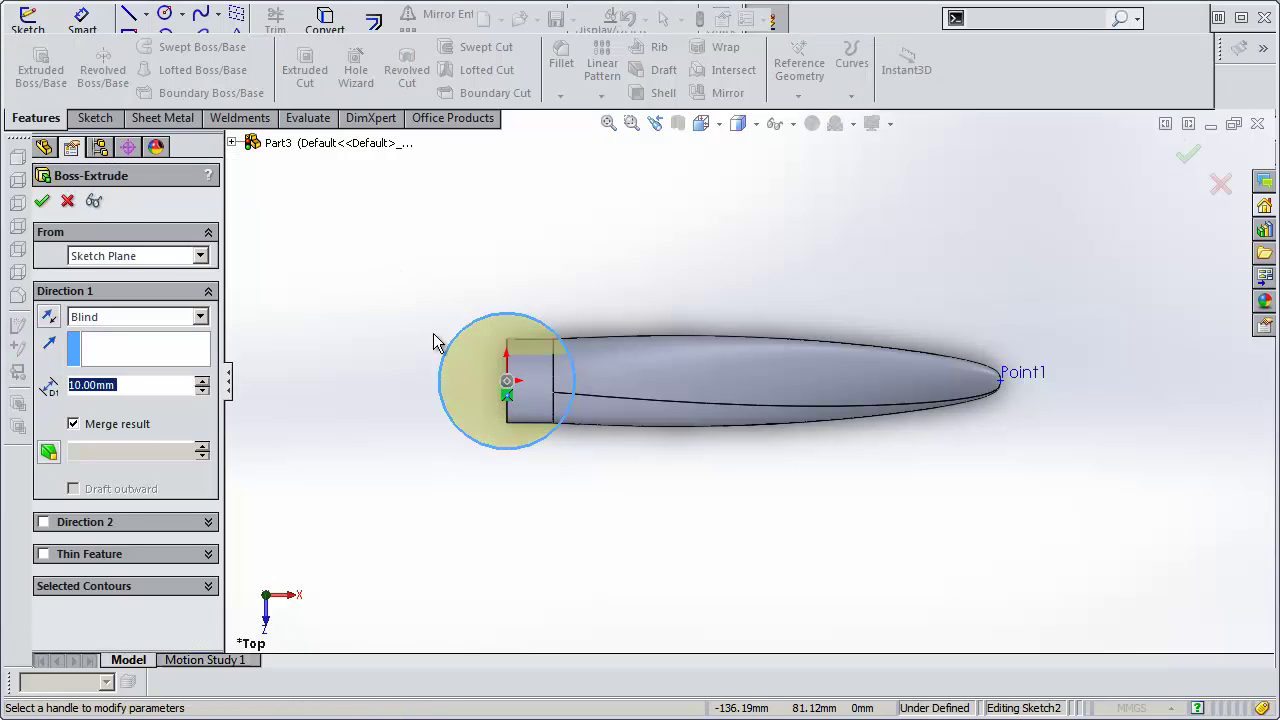
Extrude the circle 120mm Mid Plane into the hub, creating Boss-Extrude1.
left_click(720, 125)
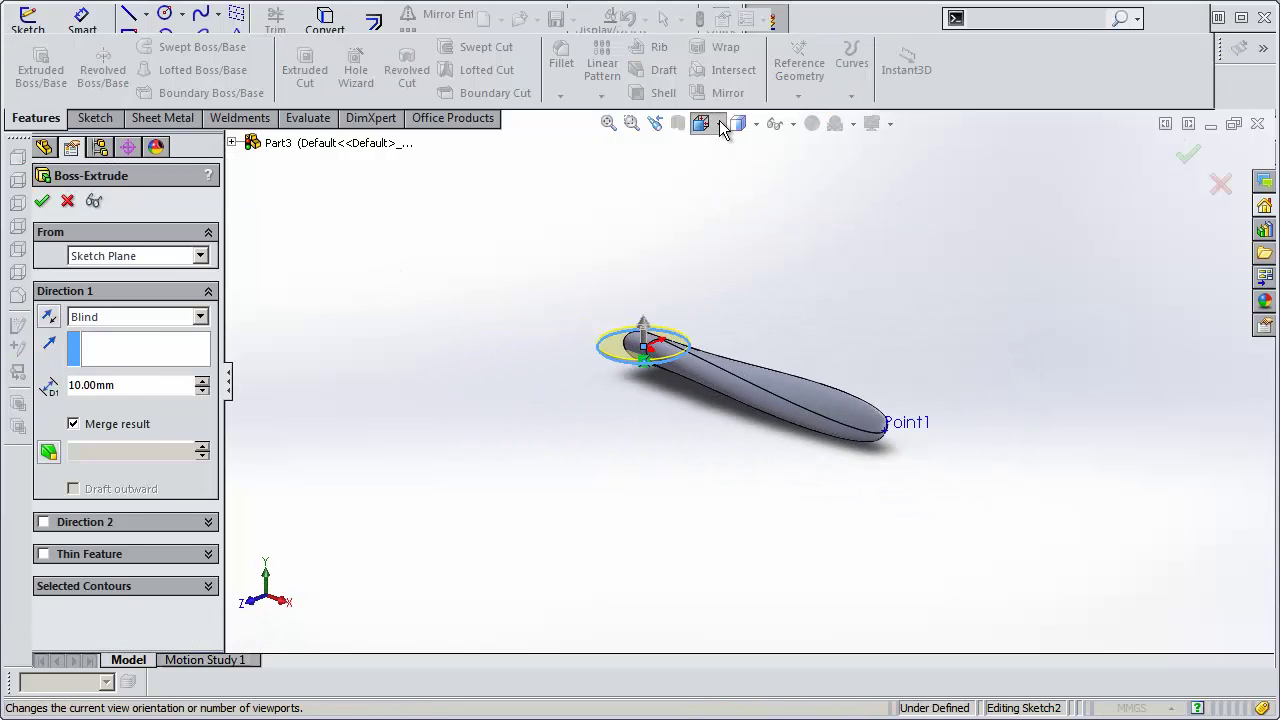
left_click(722, 127)
left_click(725, 197)
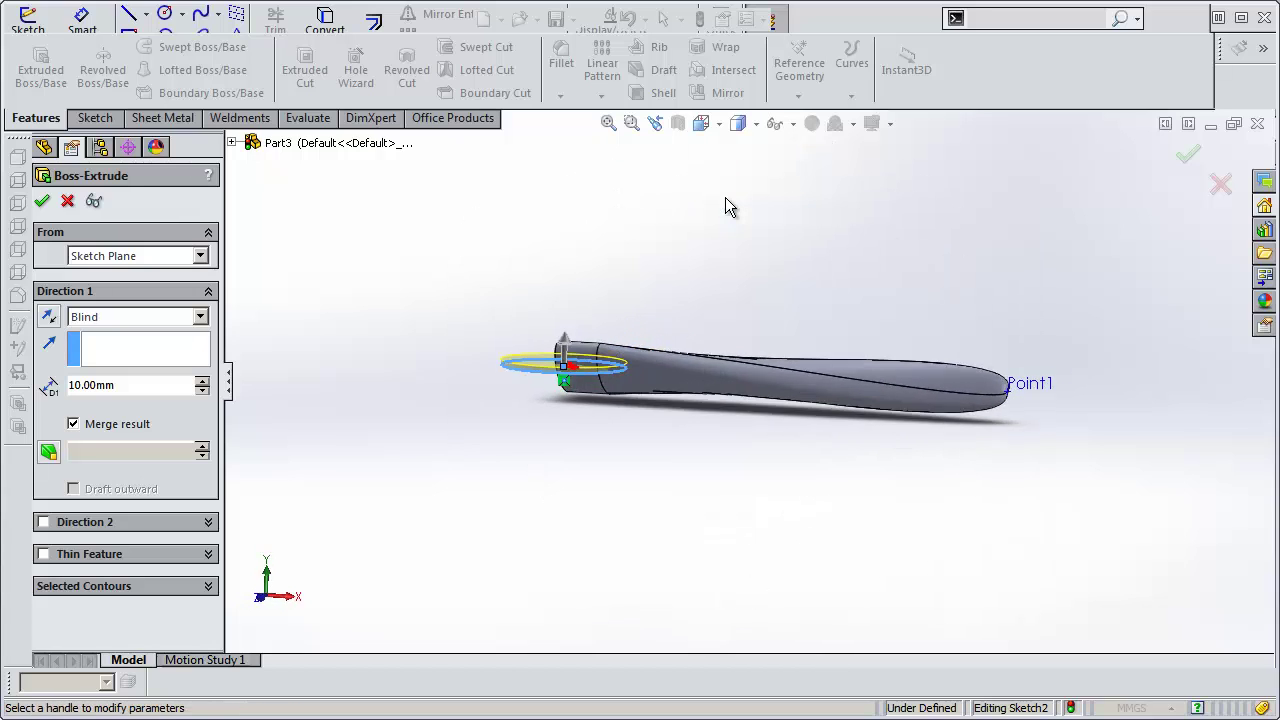
left_click(201, 318)
left_click(143, 426)
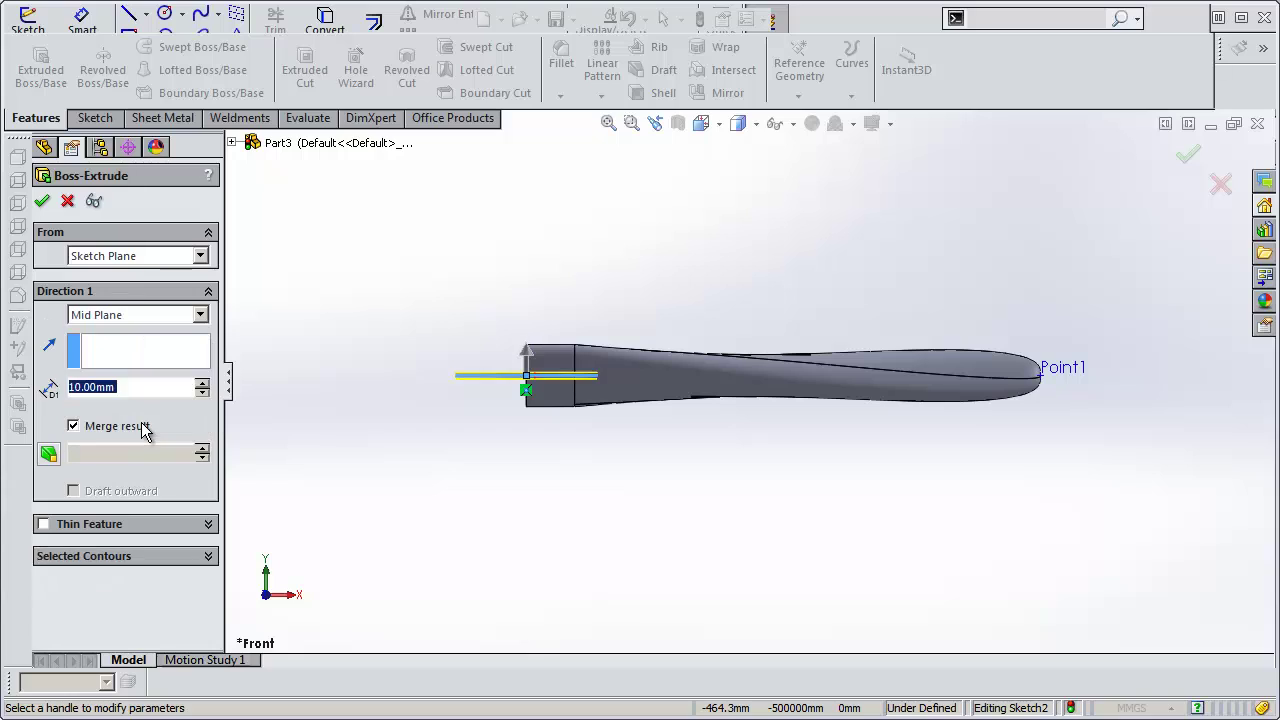
left_click(204, 384)
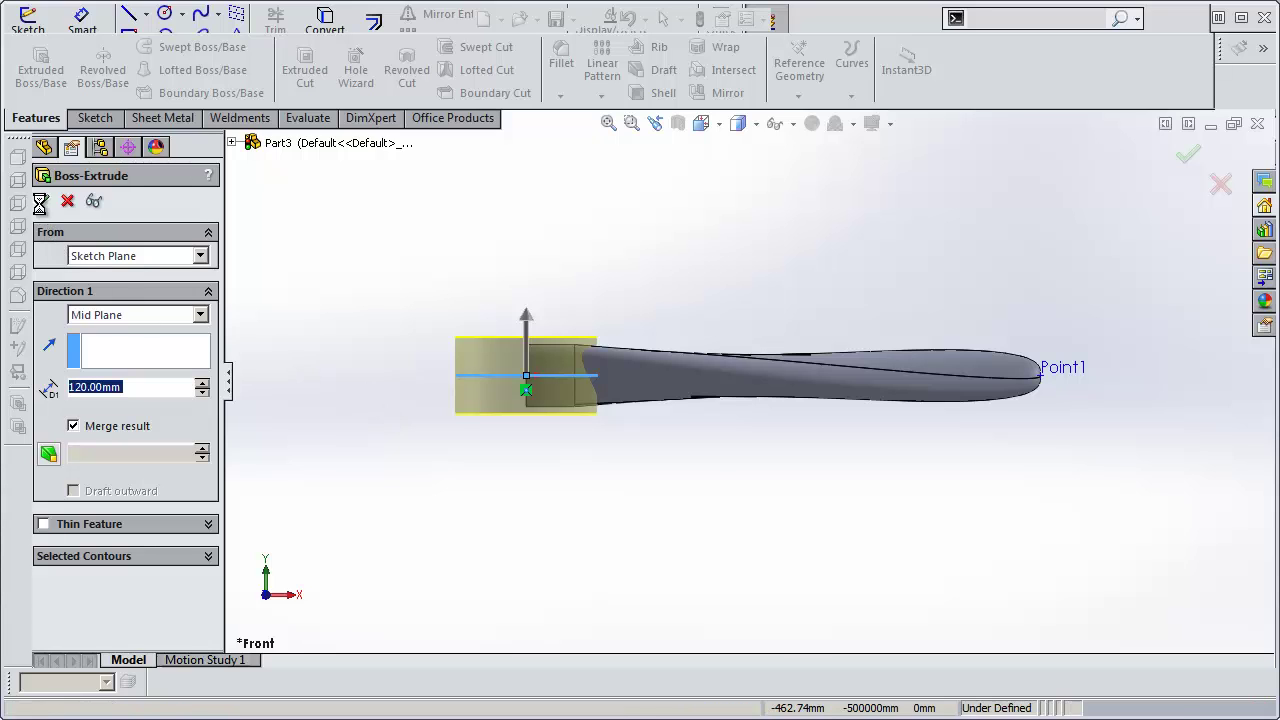
left_click(42, 203)
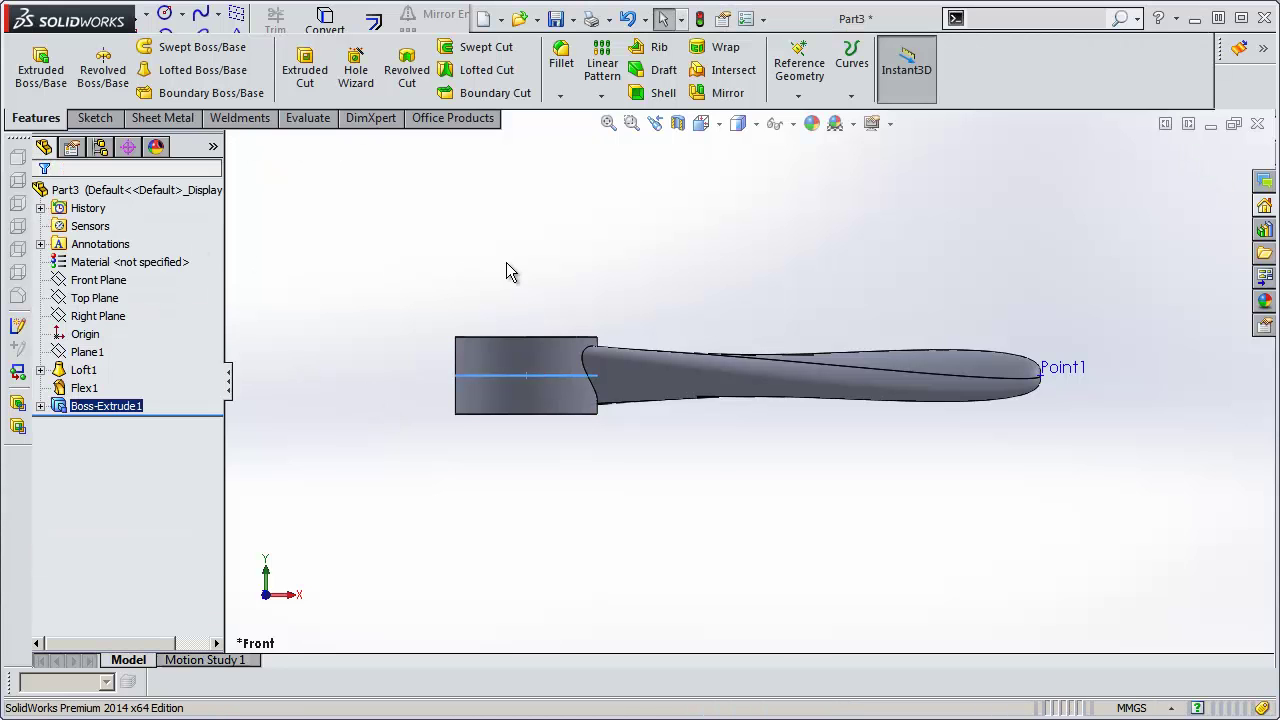
mouse_move(507, 264)
middle_mouse_down()
mouse_move(395, 350)
mouse_move(531, 366)
mouse_move(531, 434)
mouse_move(503, 434)
mouse_move(514, 434)
middle_mouse_up()
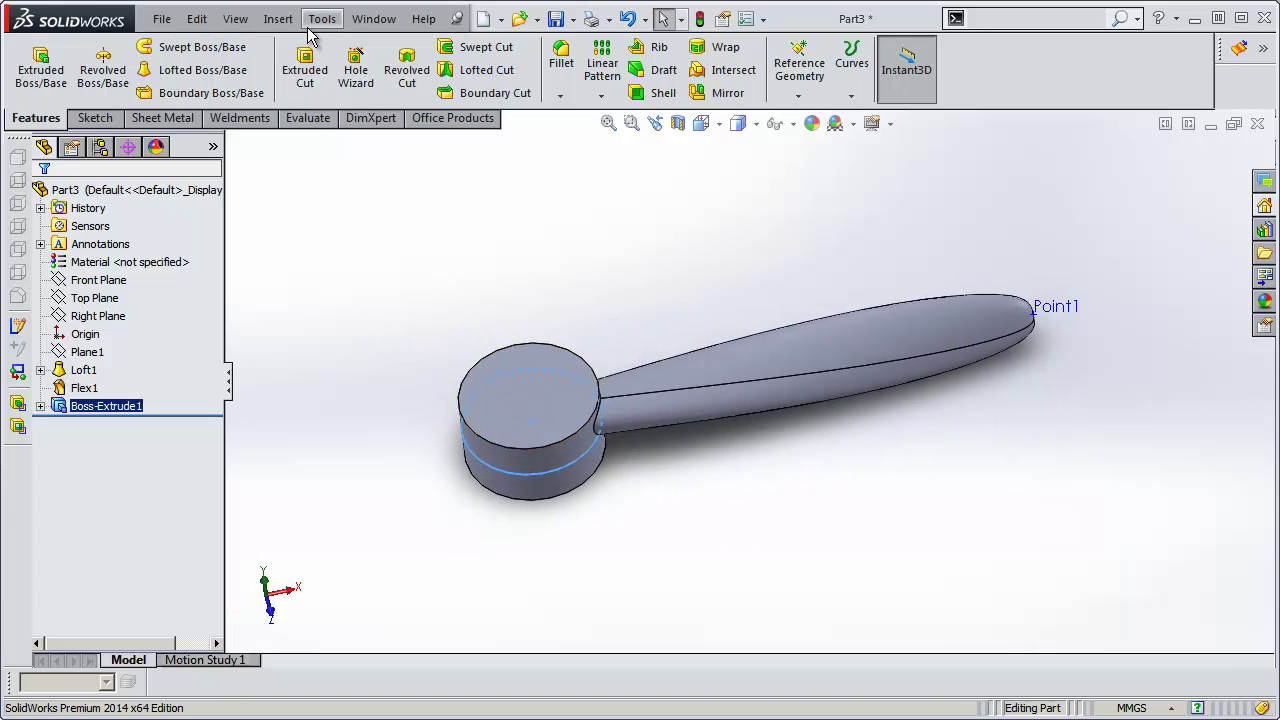
Open the Circular Pattern feature, defaulting to 3 instances at 15°.
left_click(278, 19)
mouse_move(313, 86)
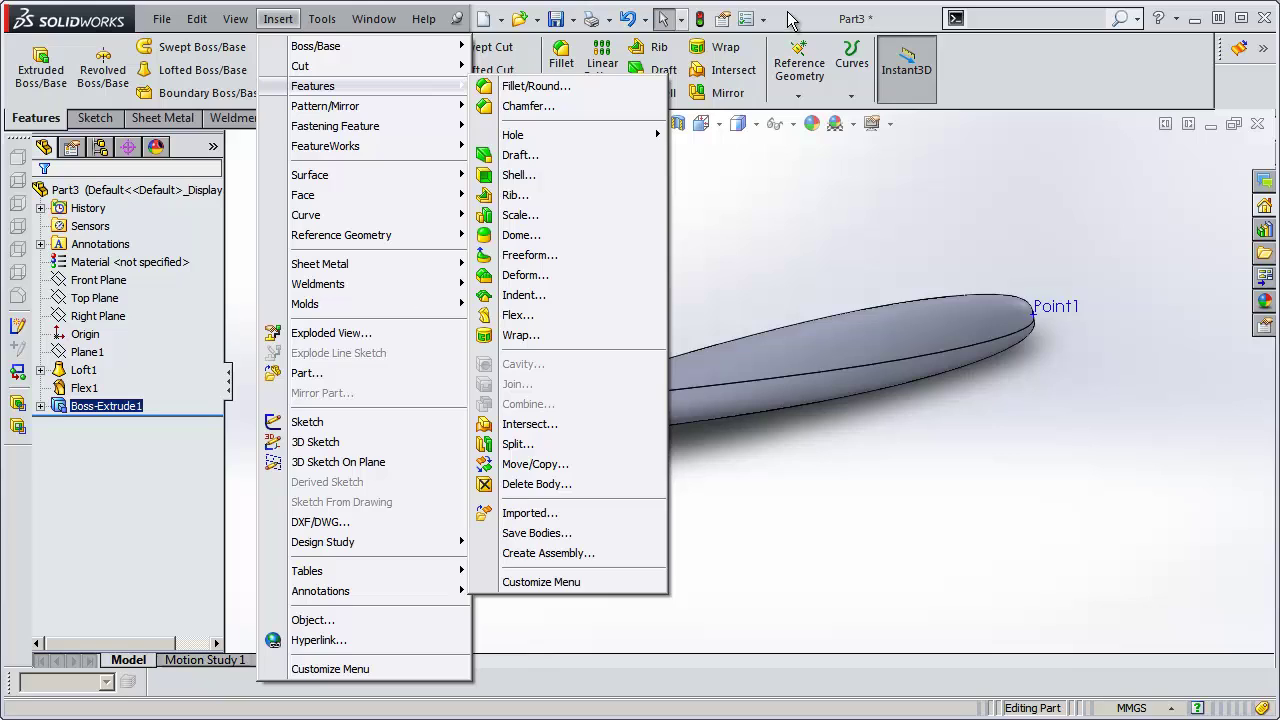
left_click(955, 185)
left_click(601, 96)
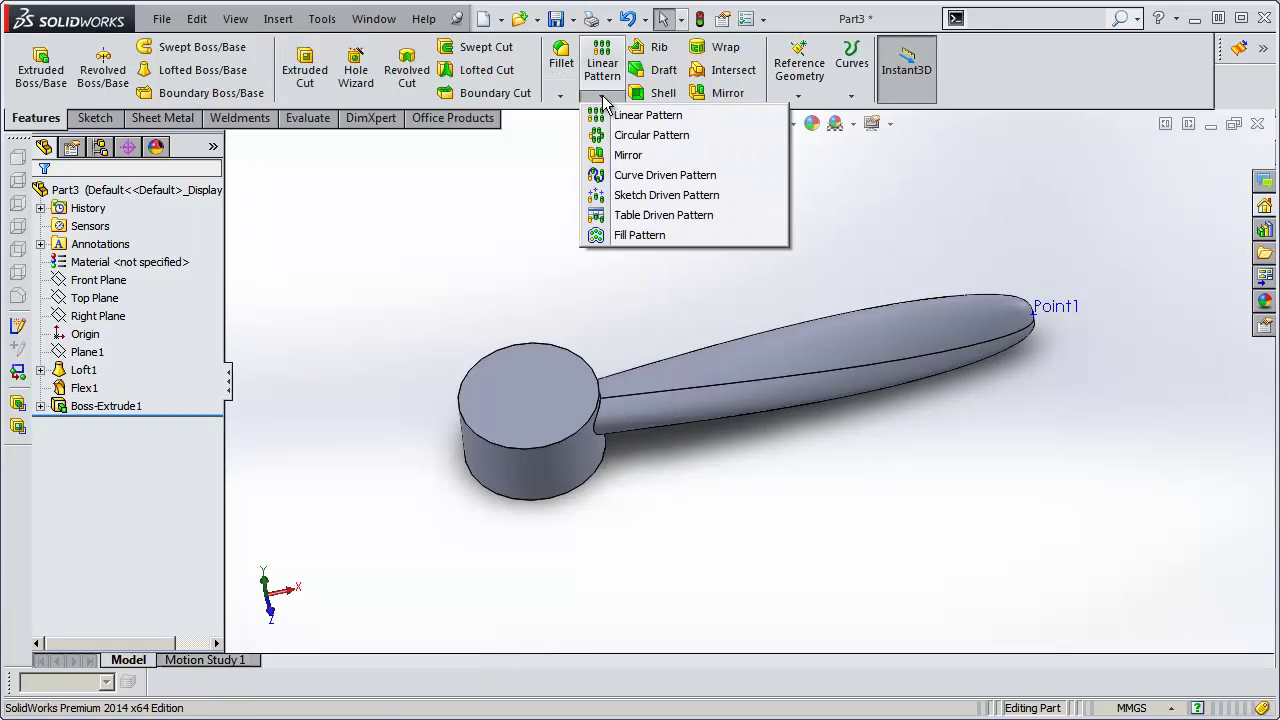
left_click(650, 135)
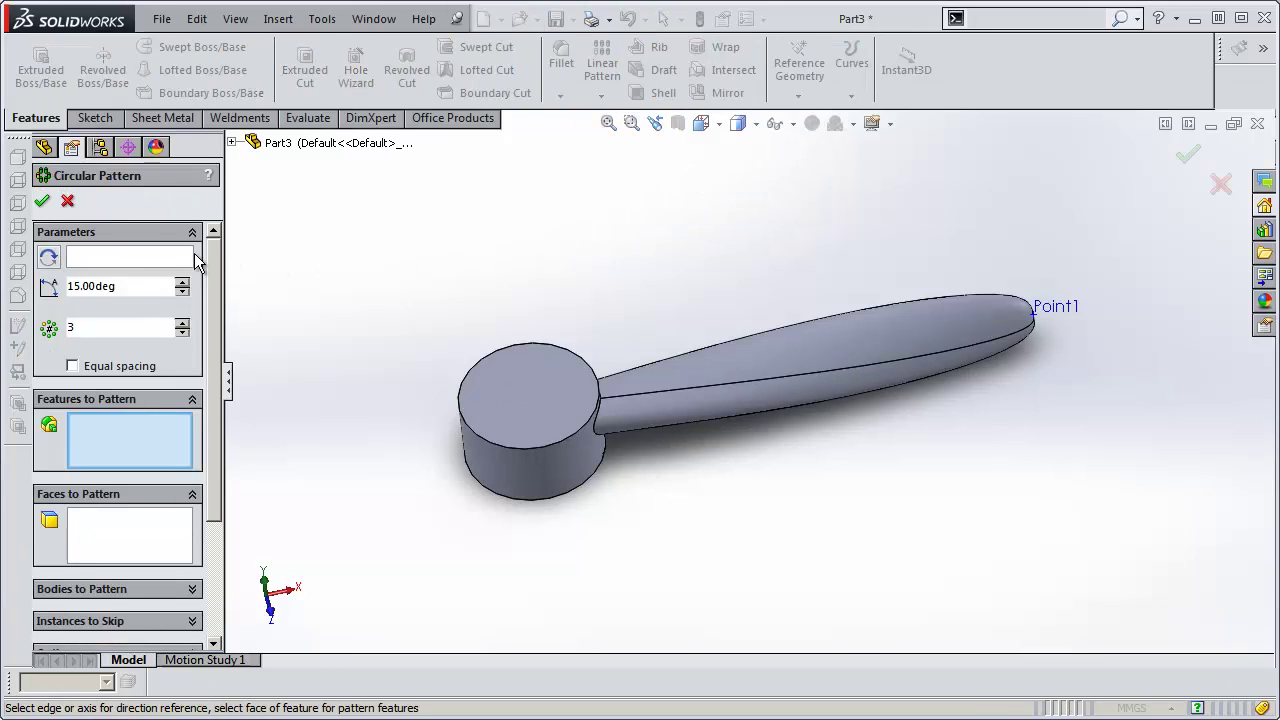
Use the hub's cylindrical face as the pattern axis and pick Loft1 to repeat.
left_click(151, 258)
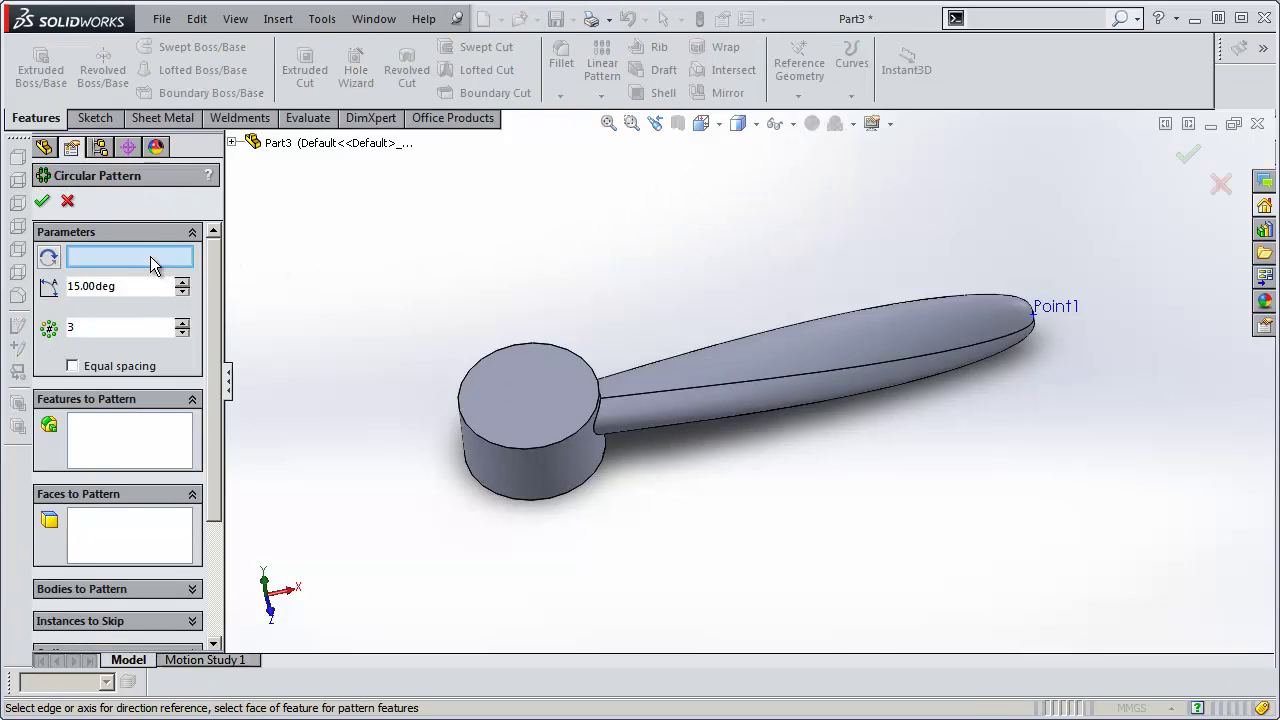
left_click(519, 462)
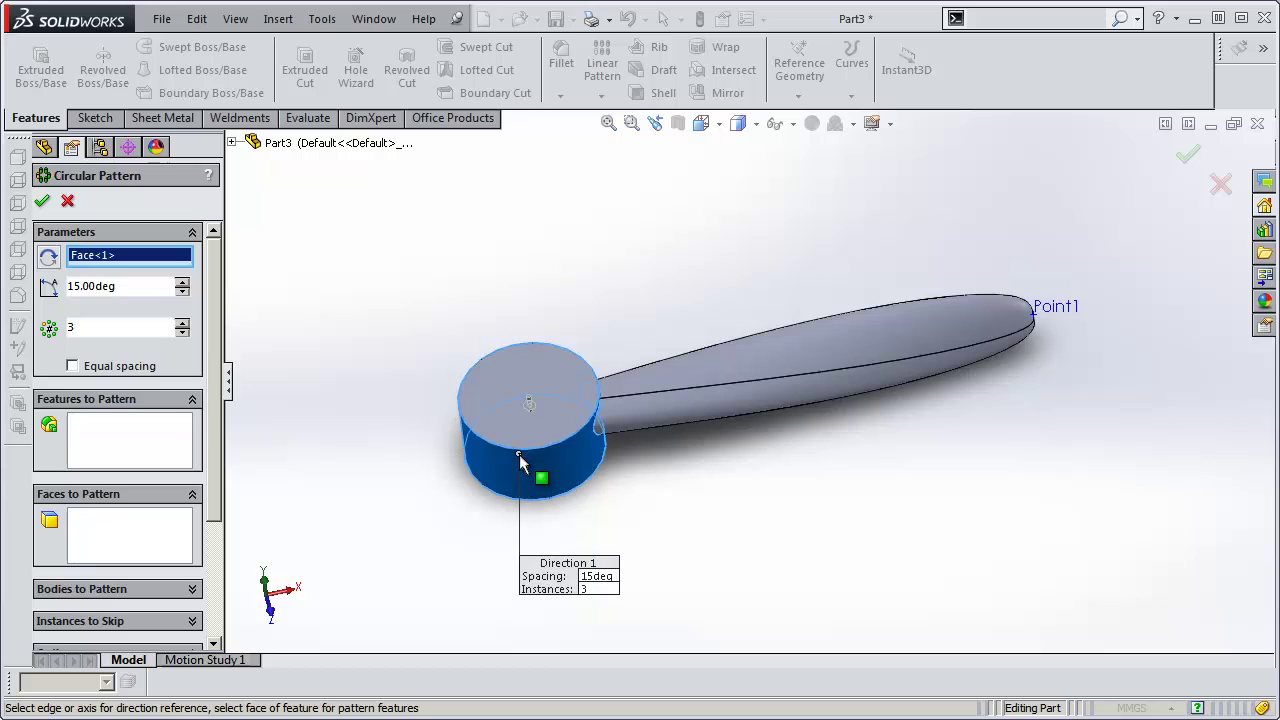
left_click(139, 437)
left_click(779, 385)
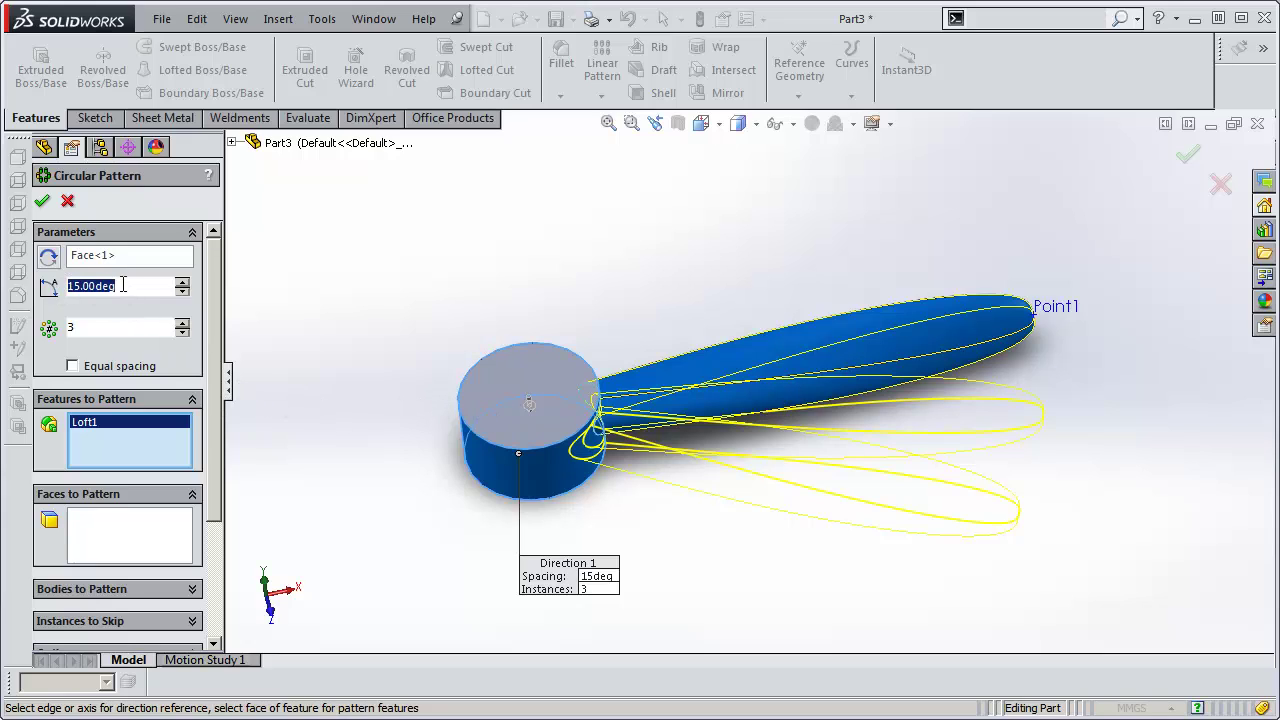
Set 120° spacing with 3 instances, enable Geometry pattern, and accept the circular pattern.
type("1")
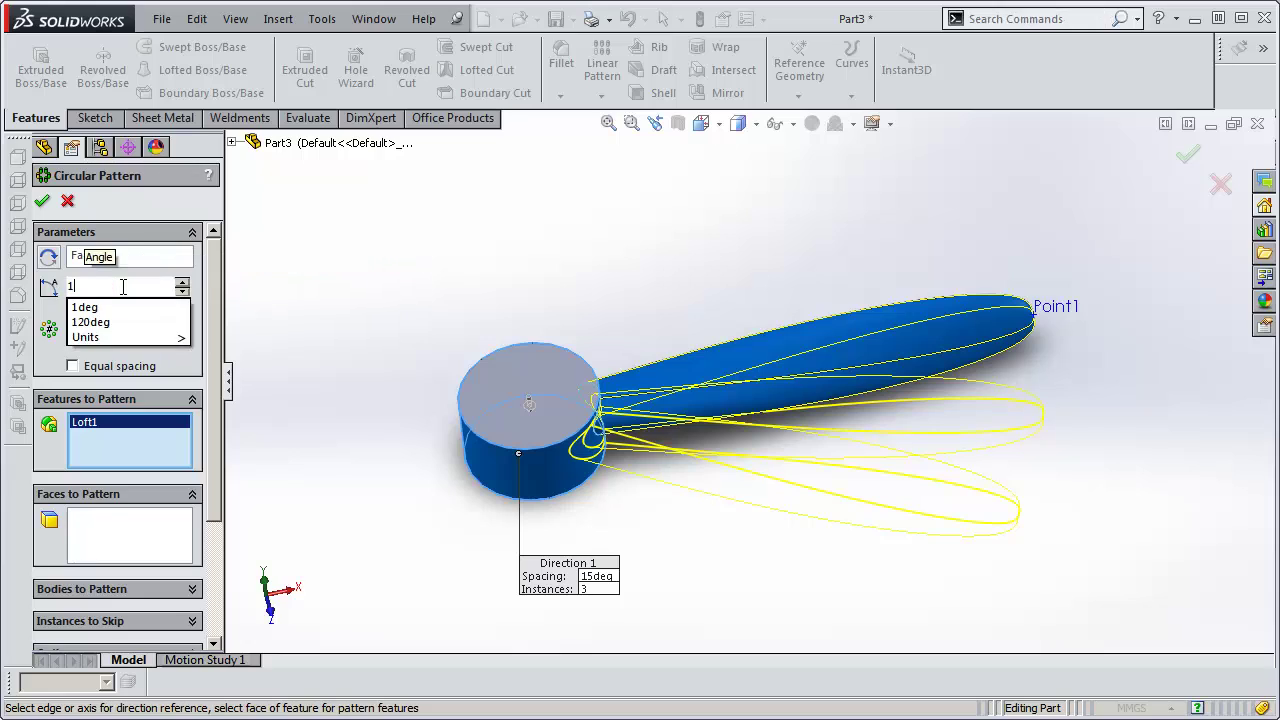
type("20")
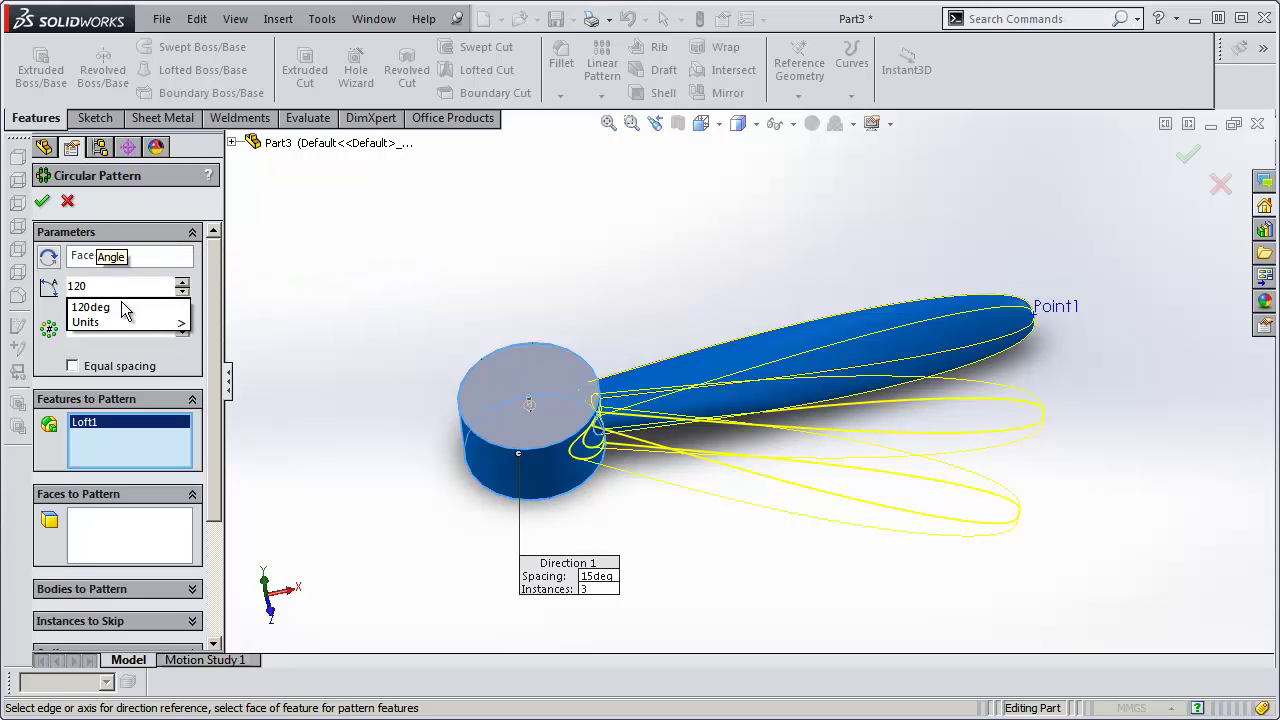
left_click(121, 305)
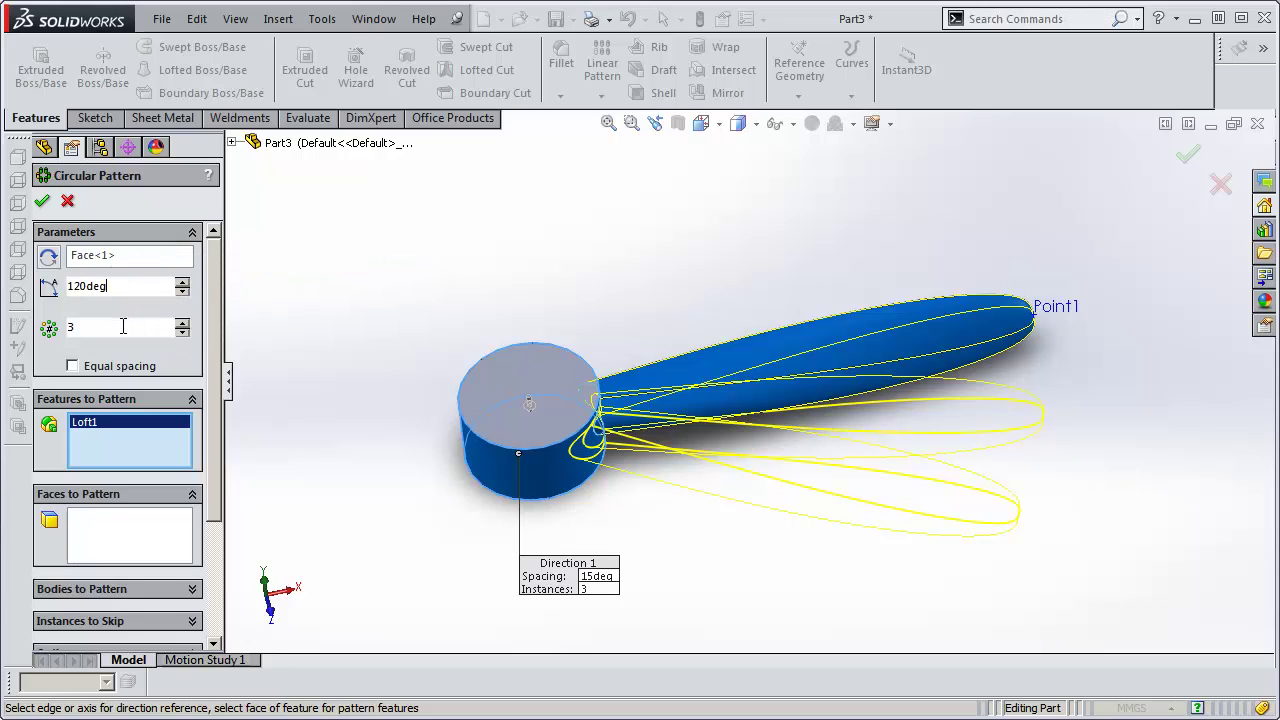
left_click(123, 326)
scroll(507, 343, "down", 2)
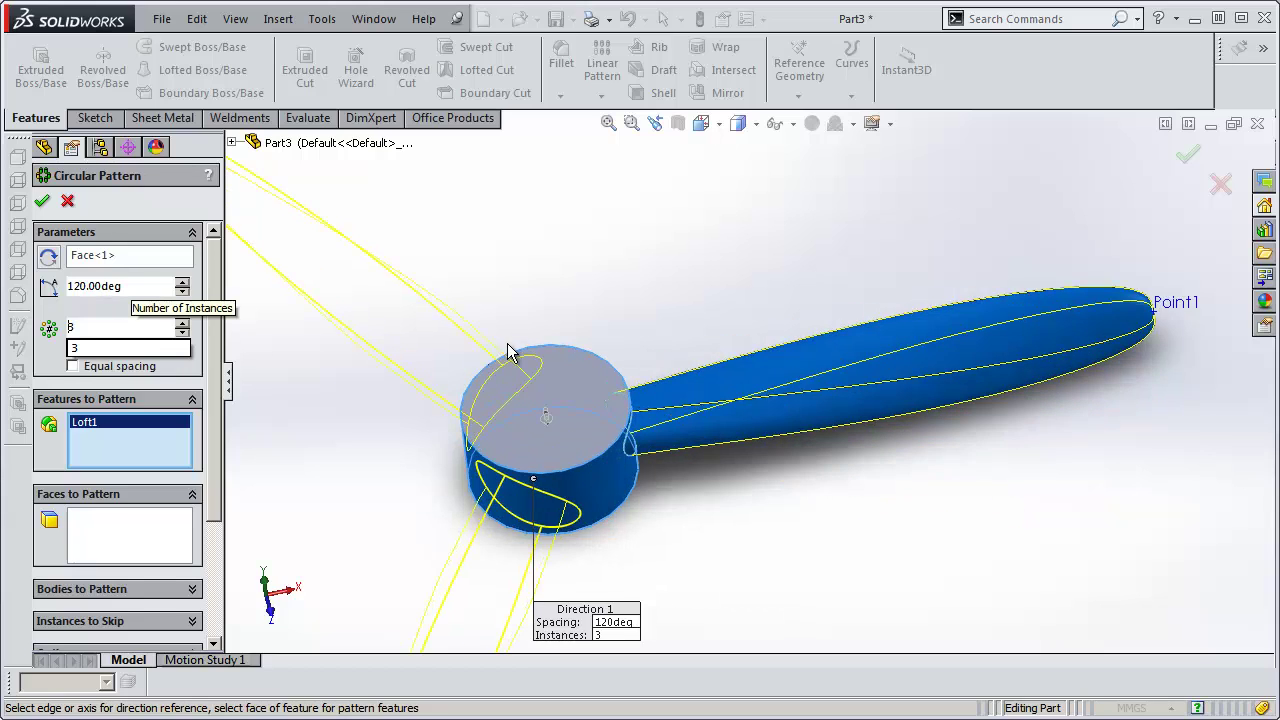
scroll(404, 518, "up", 3)
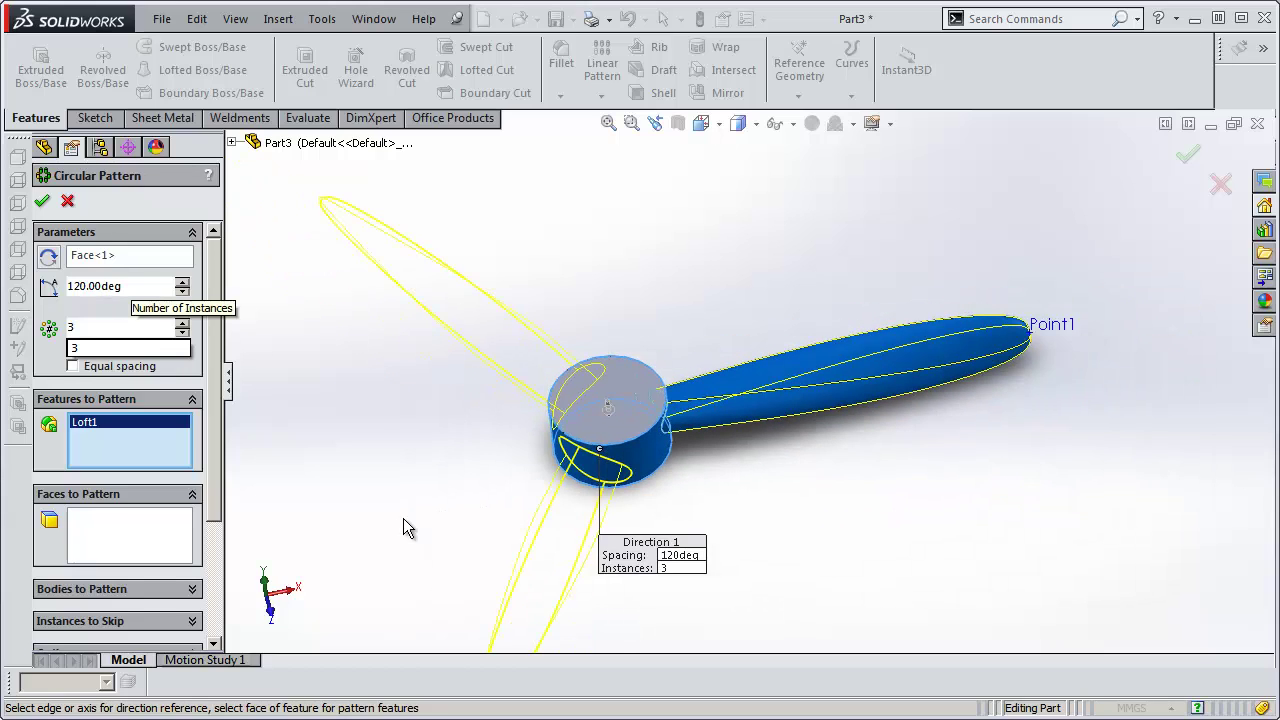
left_click(214, 404)
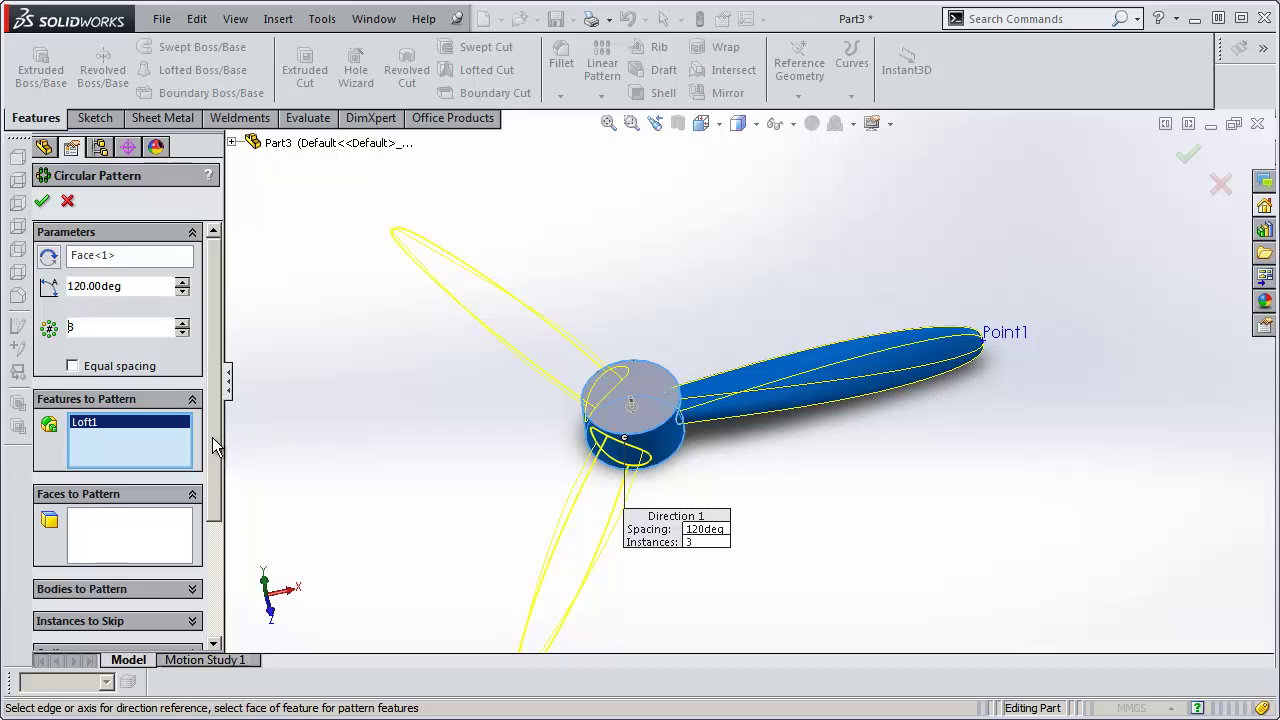
left_click_drag(214, 448, 217, 560)
left_click(75, 522)
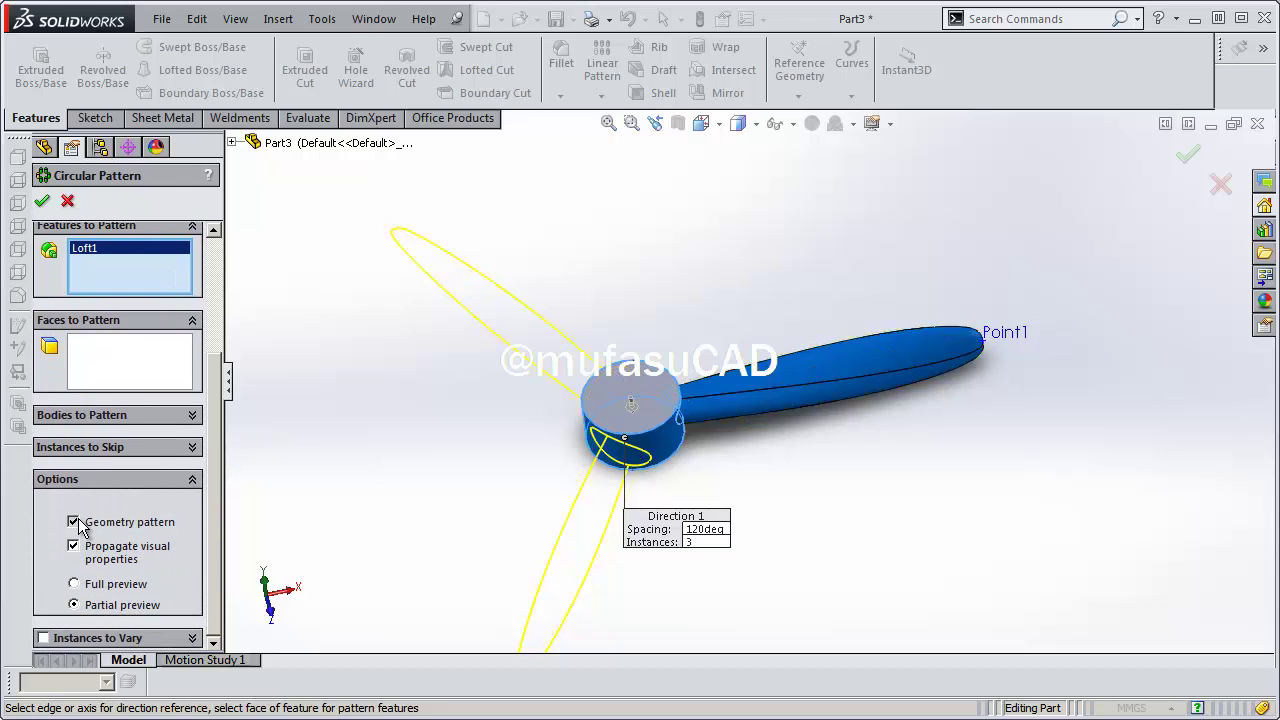
left_click(75, 522)
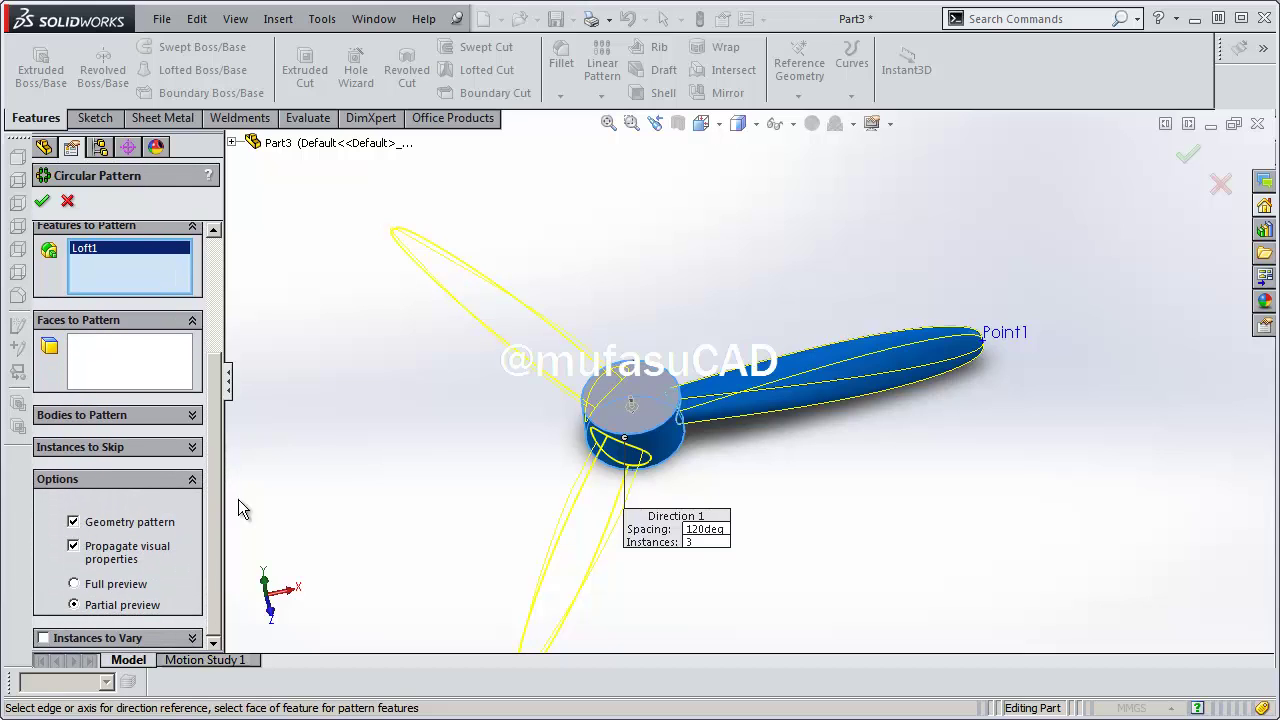
left_click(45, 204)
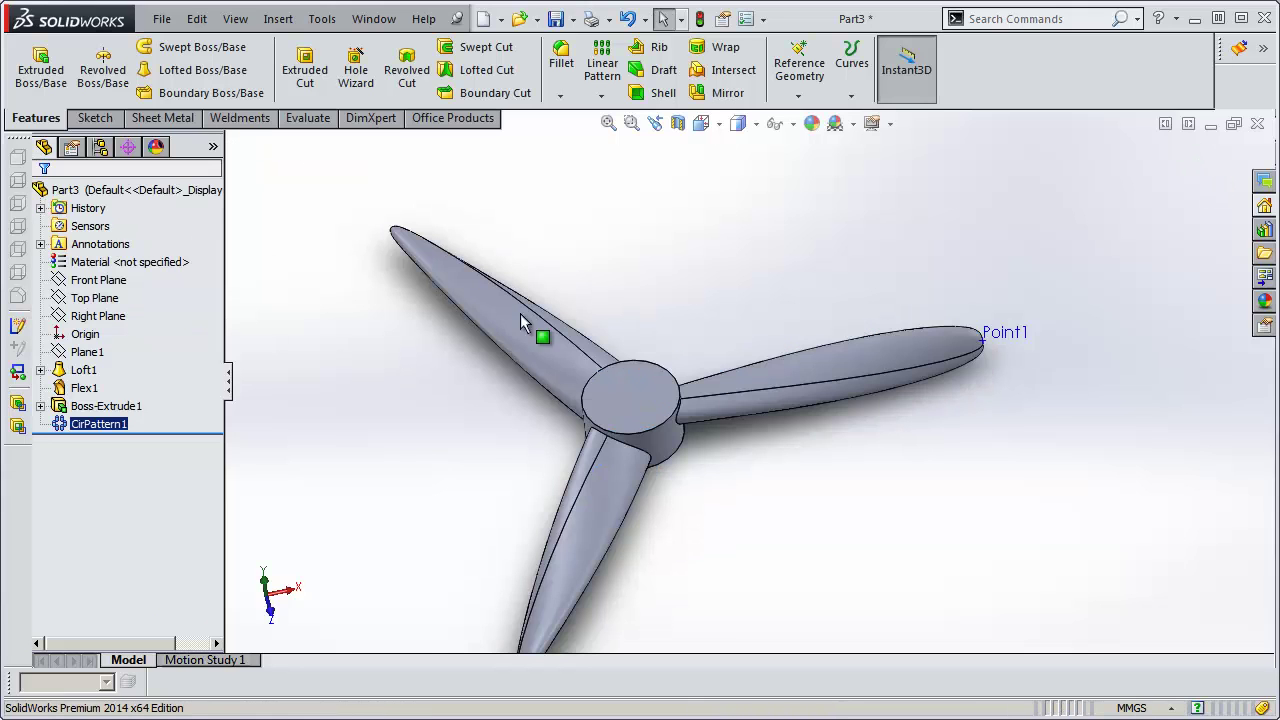
Add a 90.00mm Dome on the hub's top face via Insert > Features > Dome.
mouse_move(520, 322)
middle_mouse_down()
mouse_move(698, 360)
mouse_move(677, 343)
middle_mouse_up()
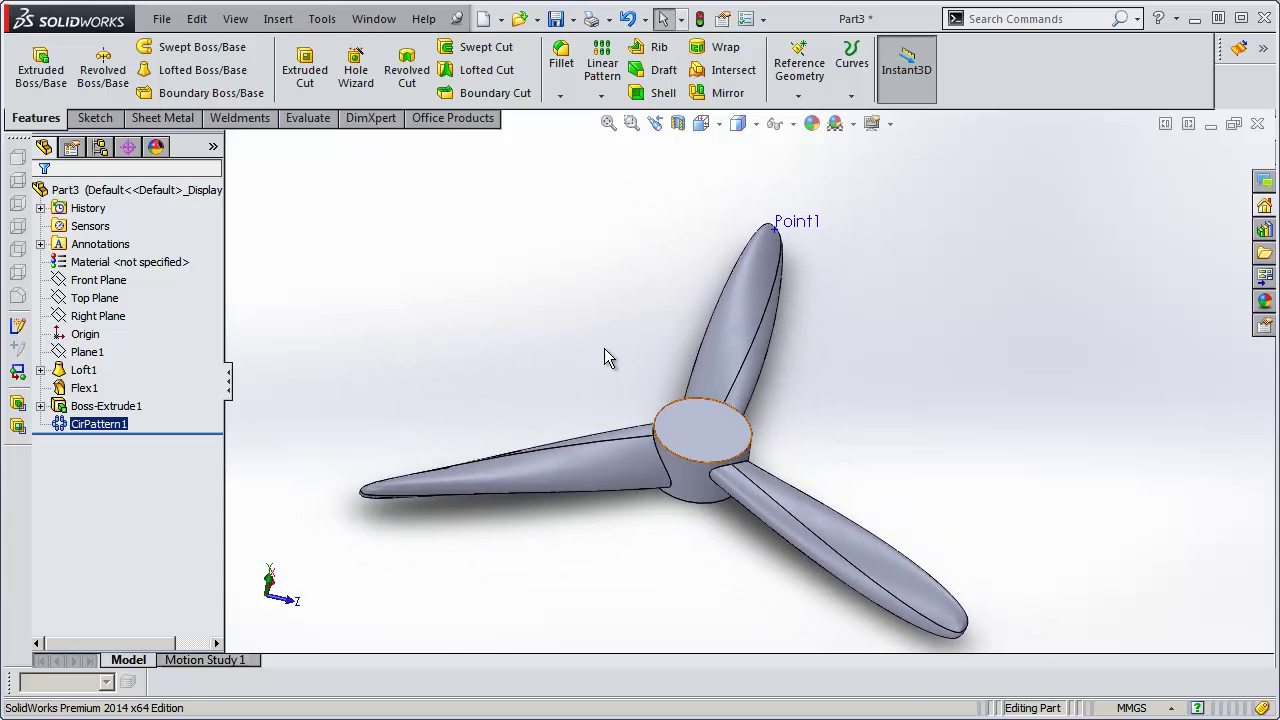
left_click(278, 19)
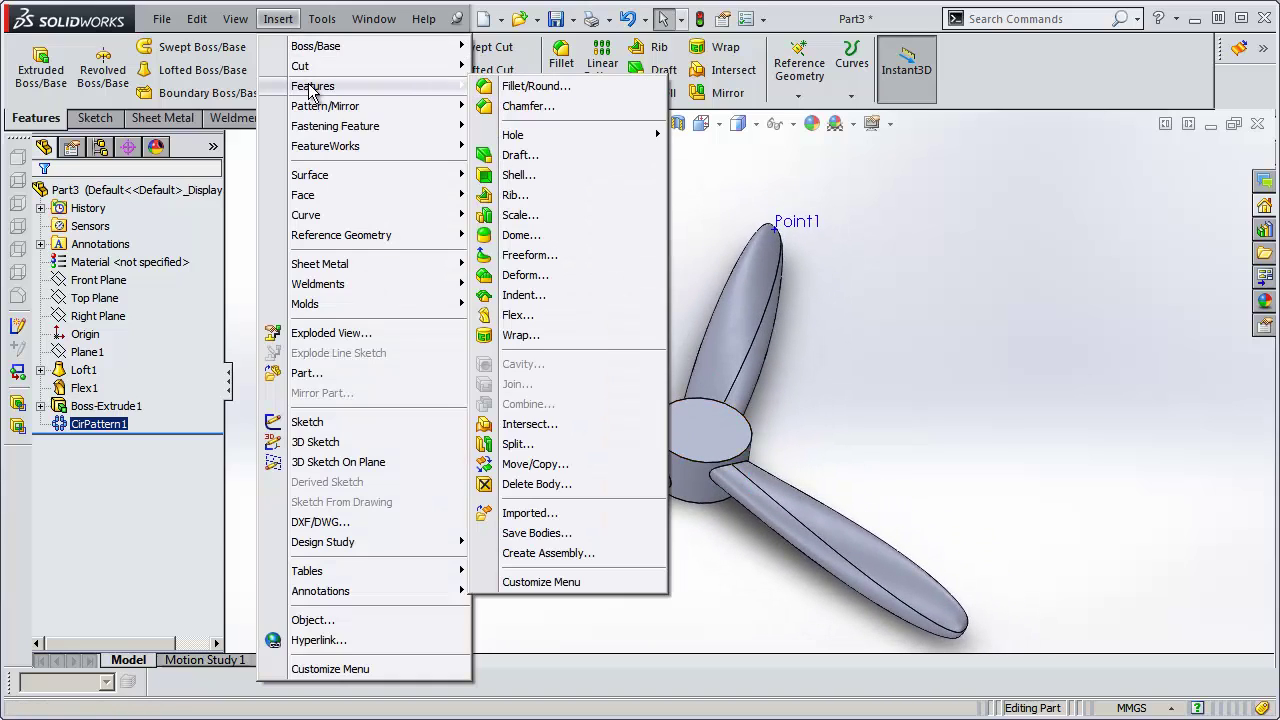
left_click(520, 235)
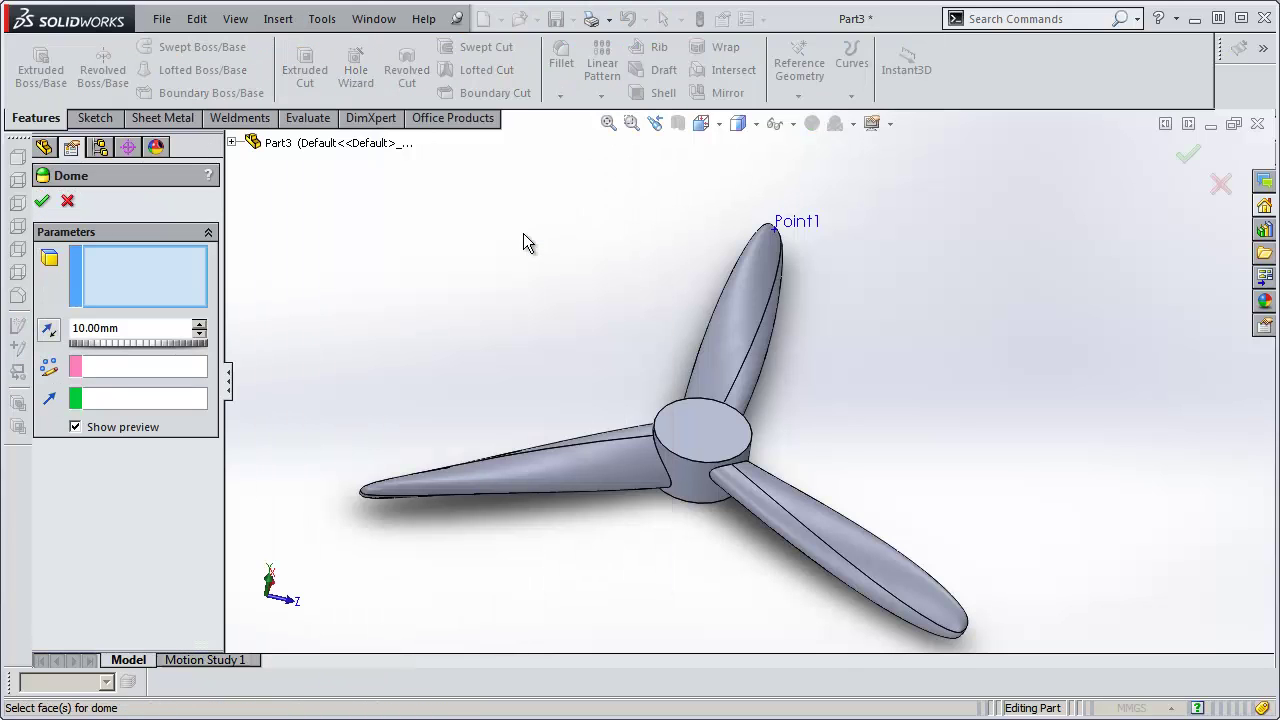
left_click(701, 438)
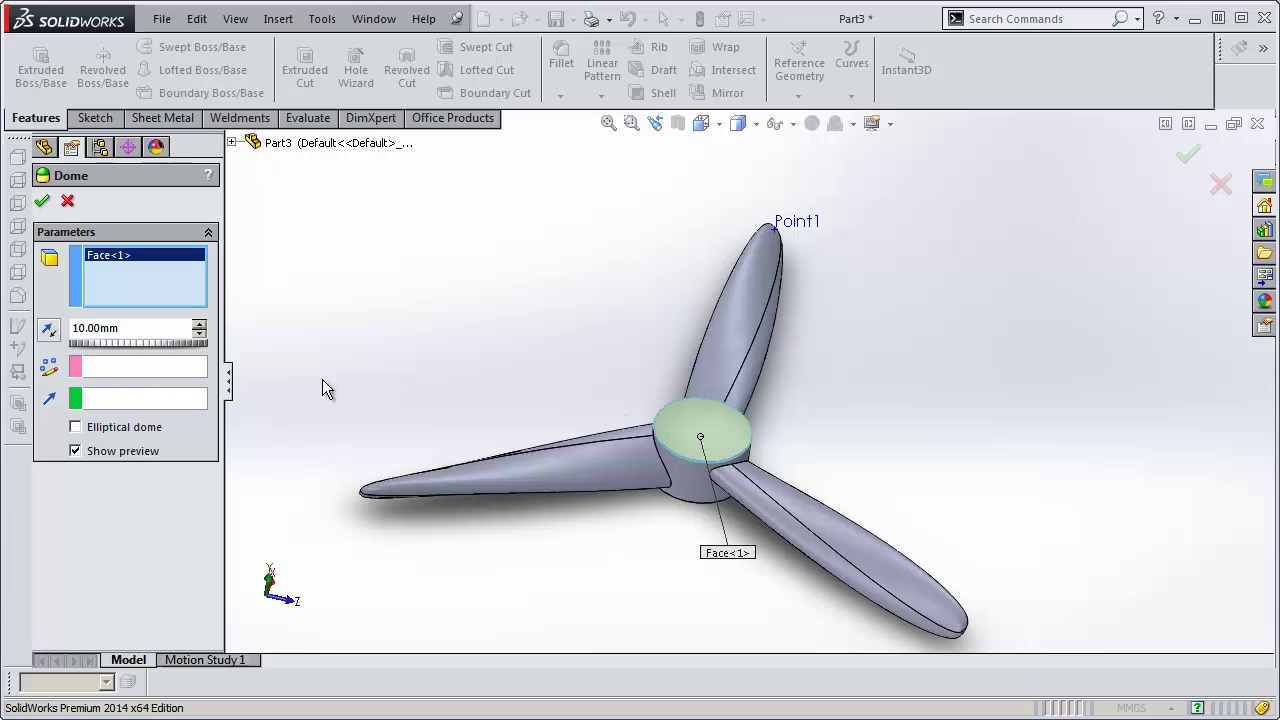
scroll(205, 333, "up", 5)
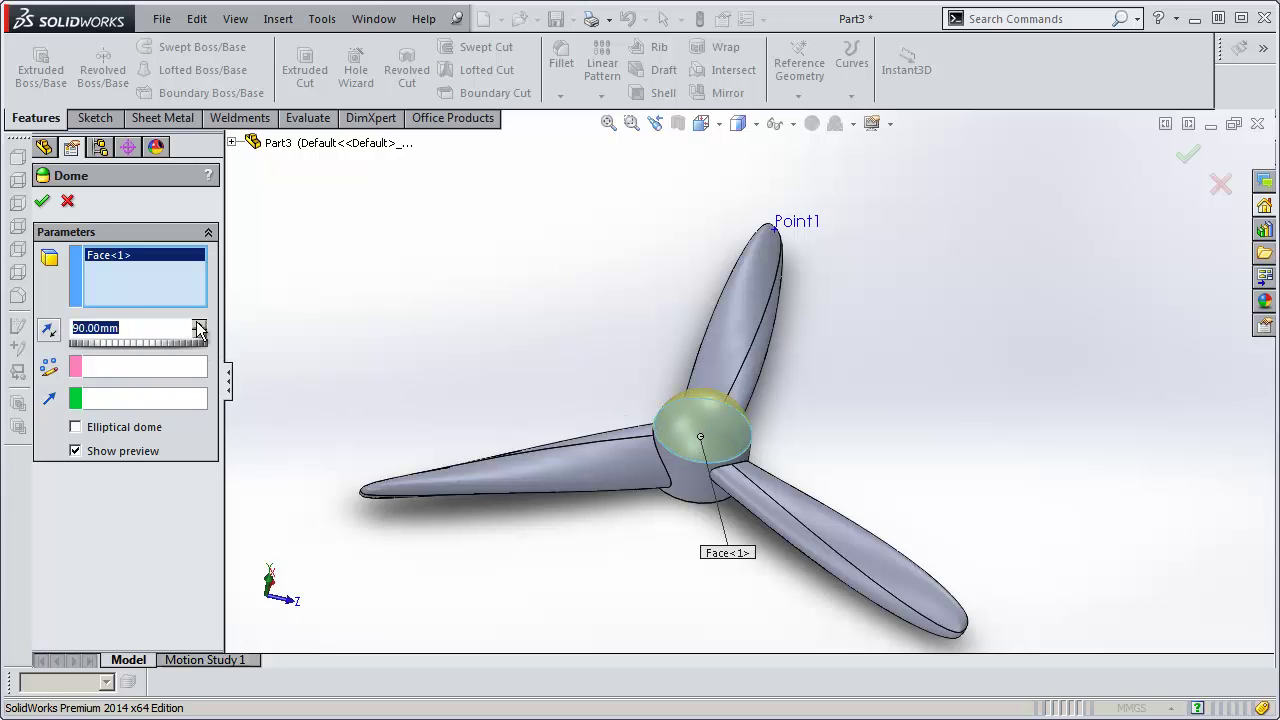
left_click(43, 202)
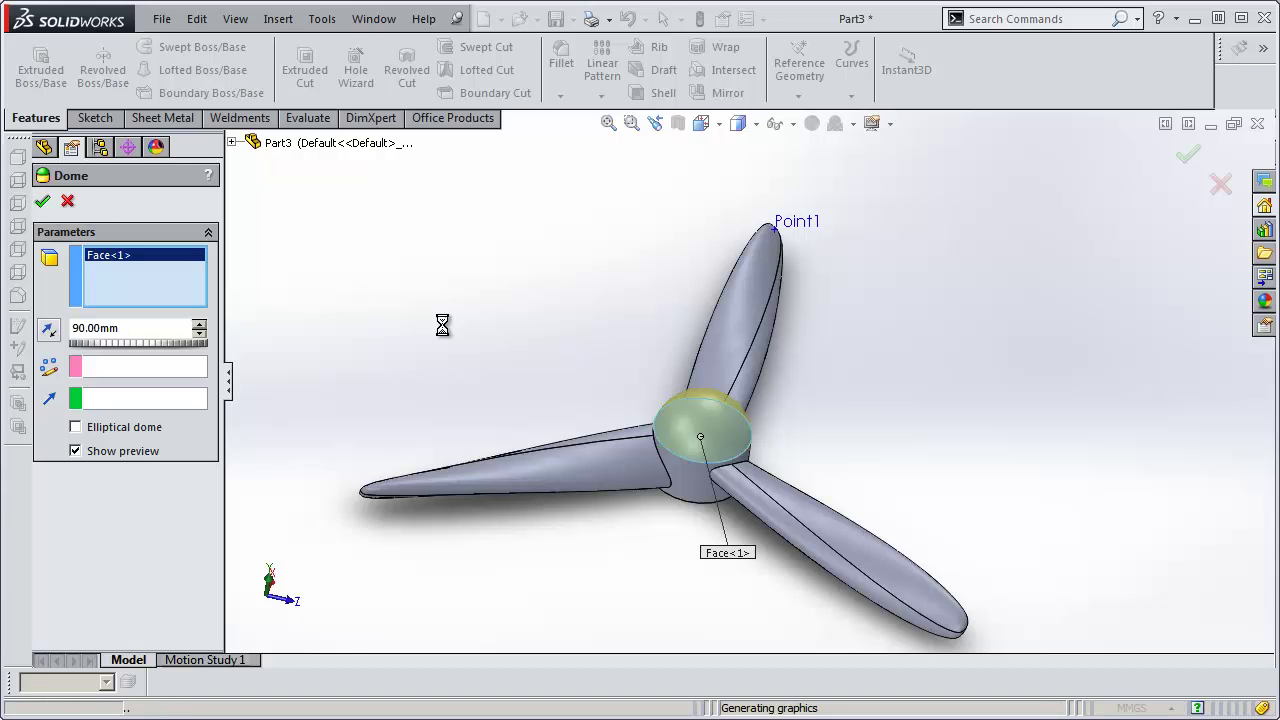
mouse_move(782, 398)
middle_mouse_down()
mouse_move(766, 323)
mouse_move(534, 334)
mouse_move(580, 551)
mouse_move(571, 500)
mouse_move(586, 429)
middle_mouse_up()
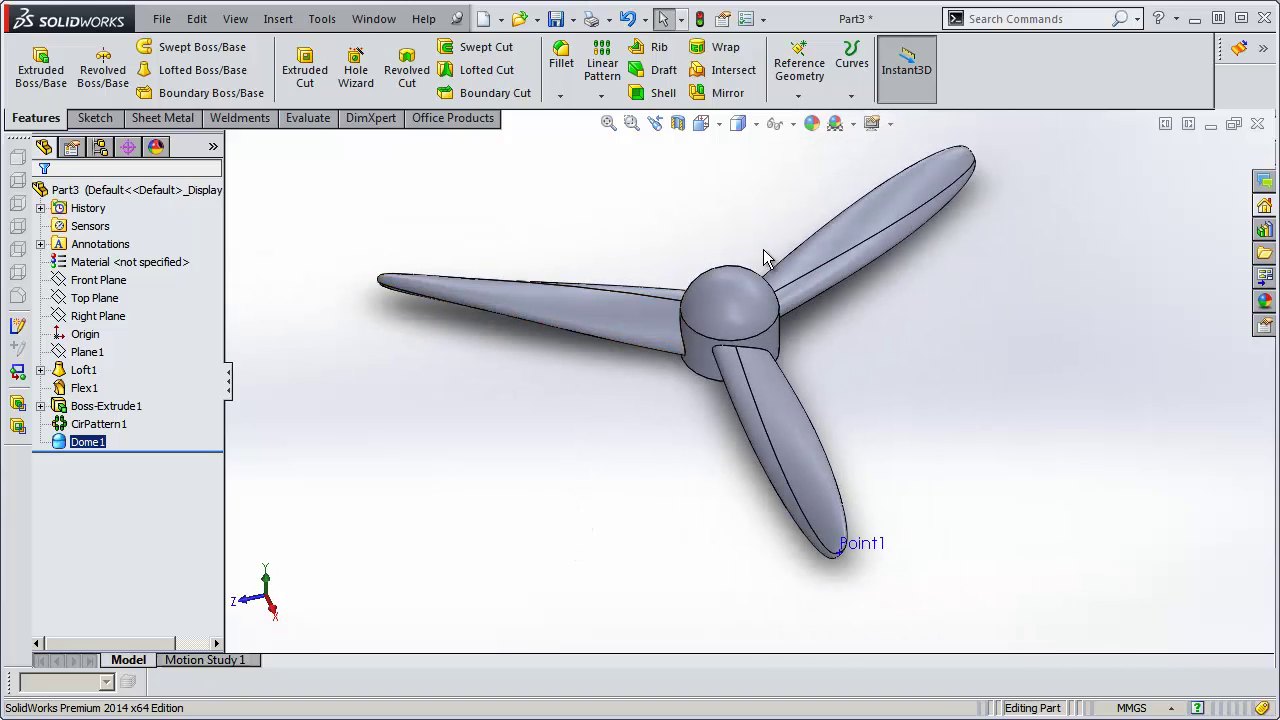
mouse_move(771, 286)
middle_mouse_down()
mouse_move(771, 266)
mouse_move(724, 215)
middle_mouse_up()
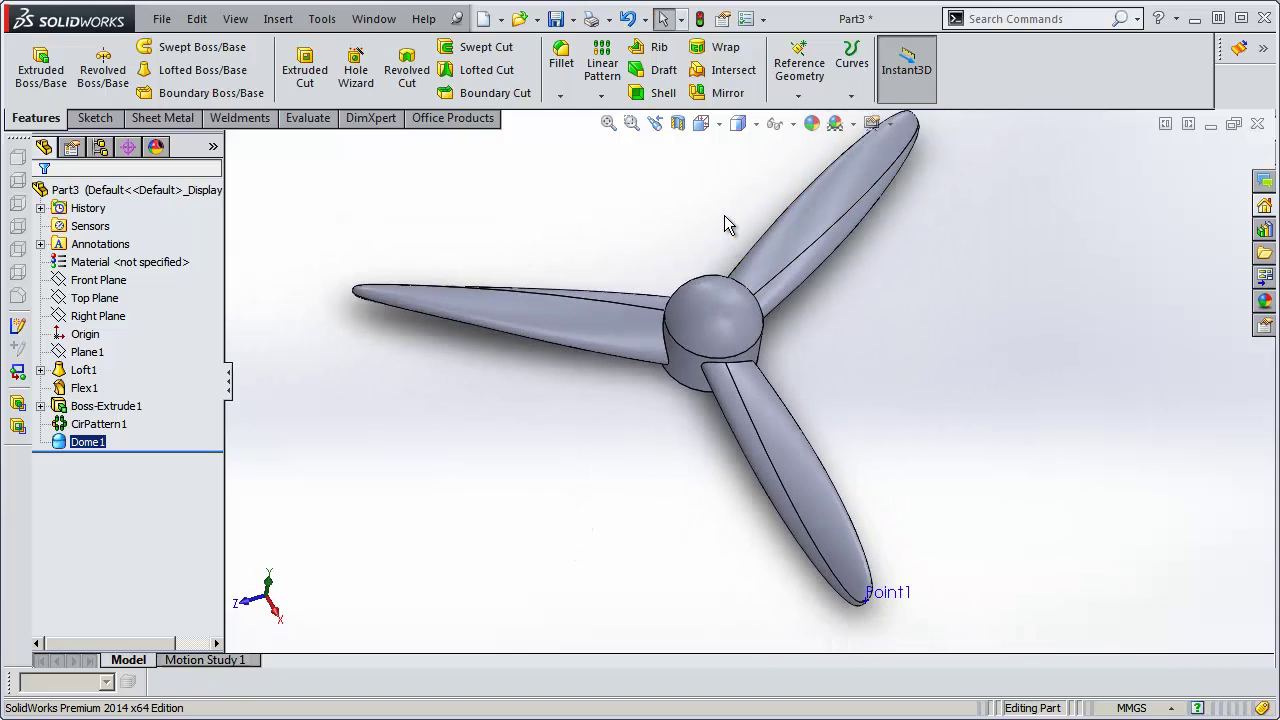